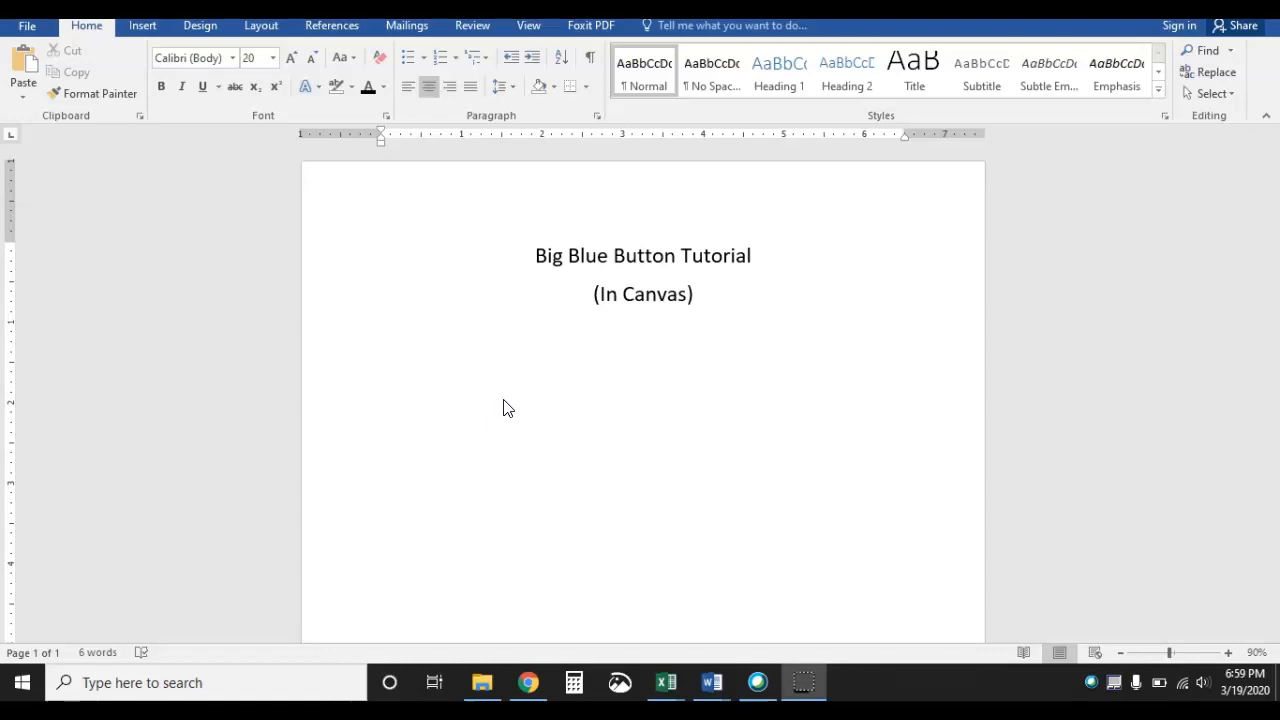
# Switch to the browser and open the Human Anatomy and Physiology II course BIO1220-A3 from the Canvas dashboard
pyautogui.click(528, 682)
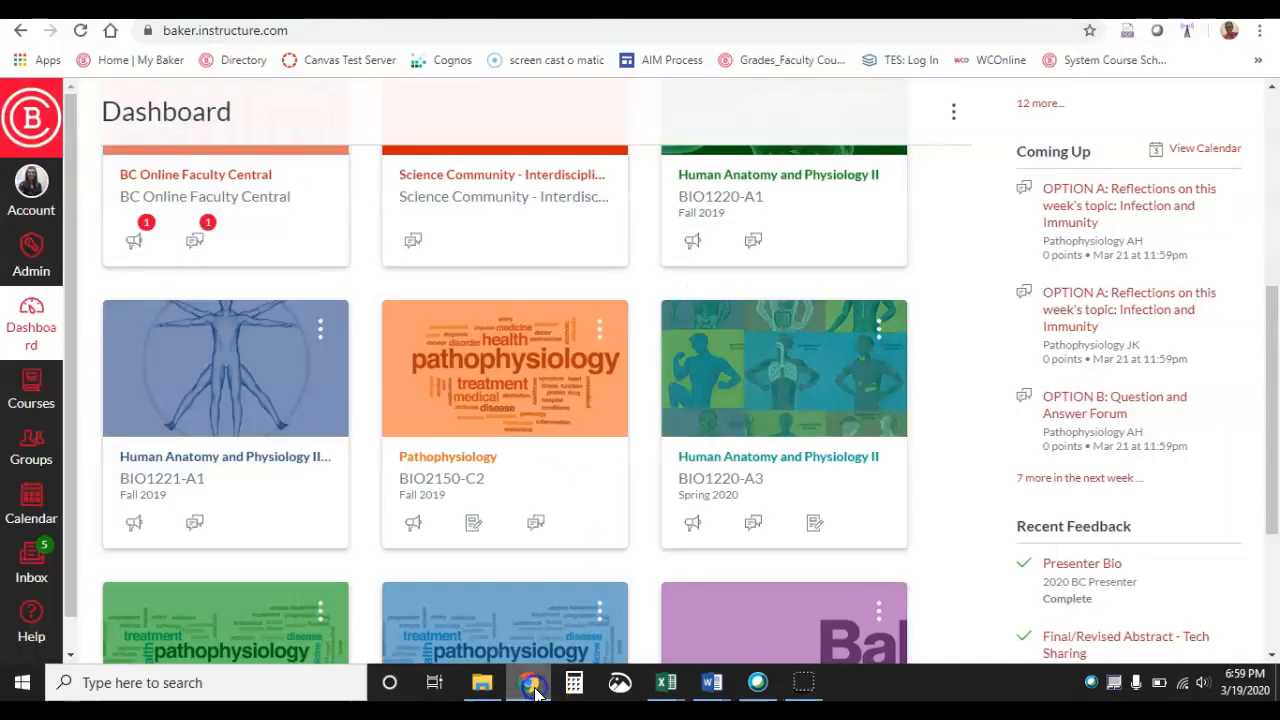
pyautogui.scroll(2, 609, 449)
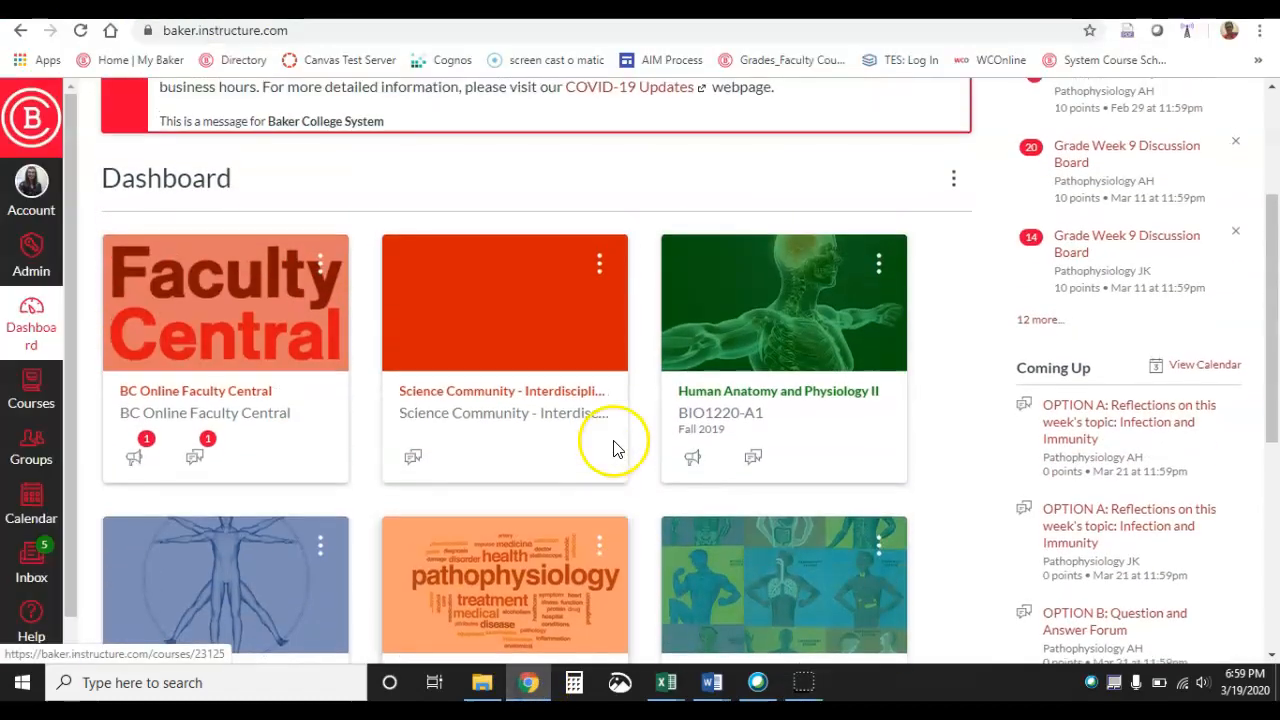
pyautogui.scroll(1, 613, 449)
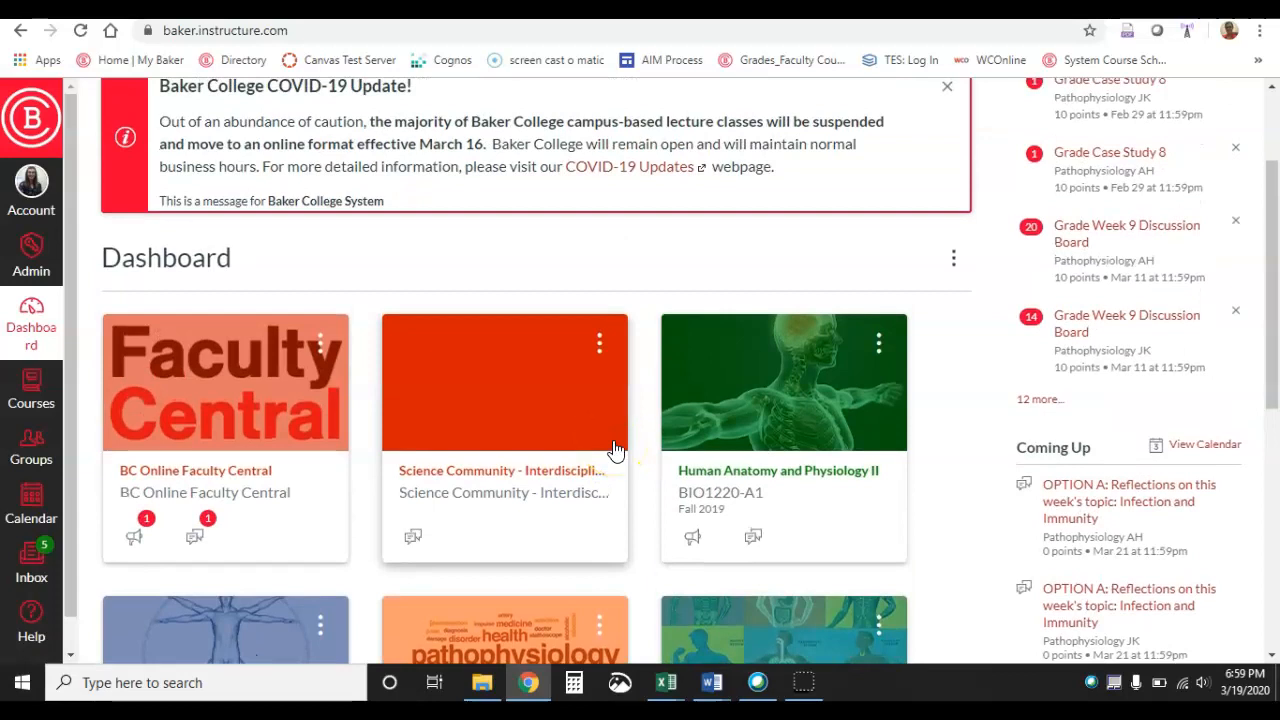
pyautogui.scroll(-1, 614, 446)
pyautogui.scroll(-1, 614, 449)
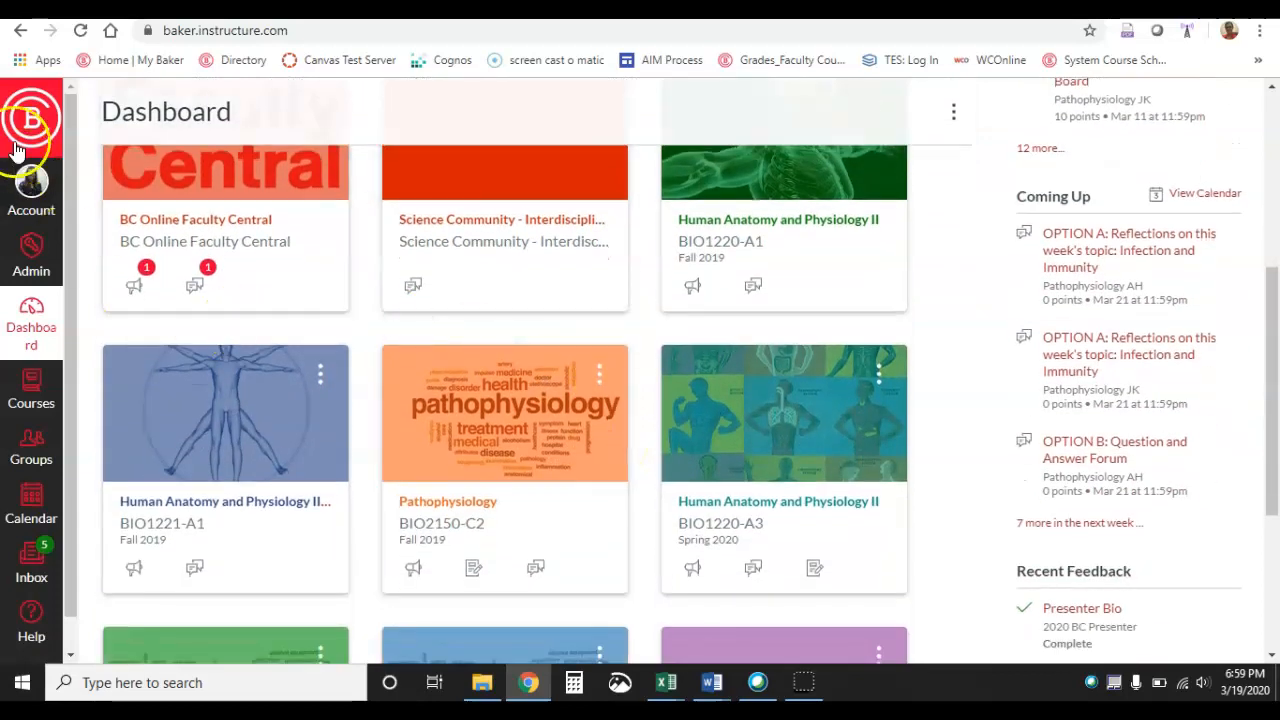
pyautogui.click(735, 502)
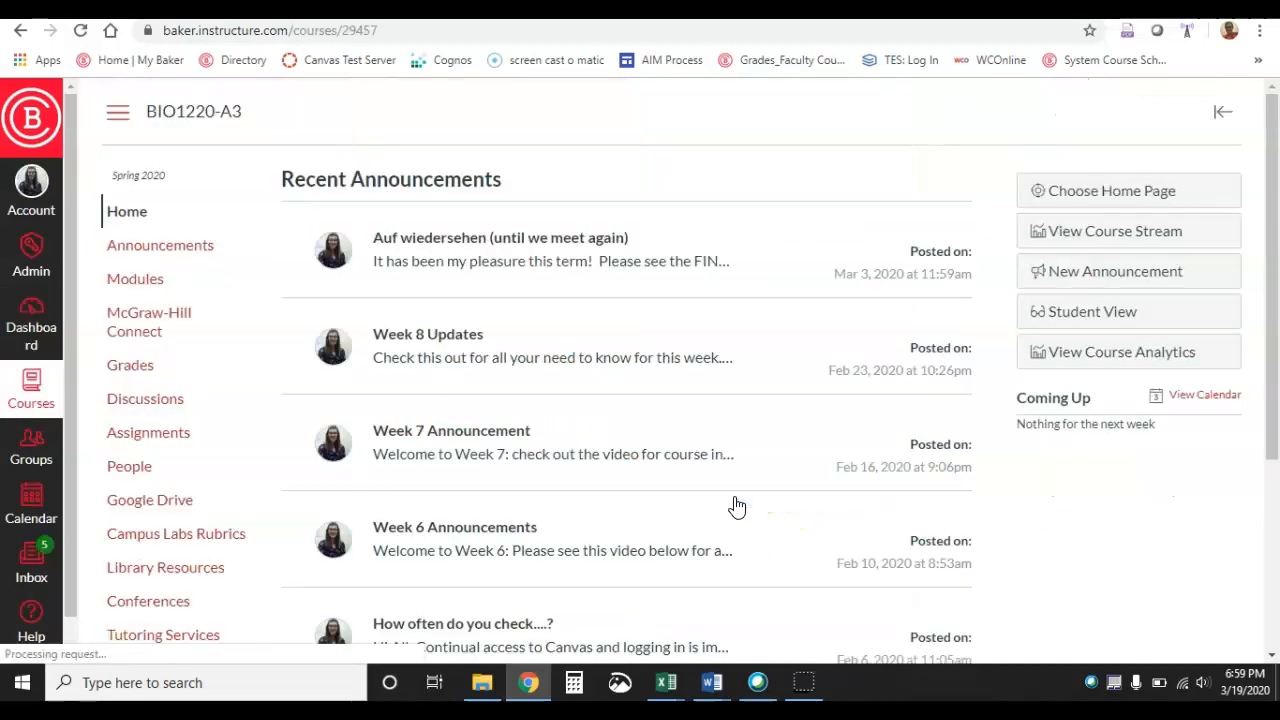
# Open the course's Settings page
pyautogui.scroll(-1, 694, 471)
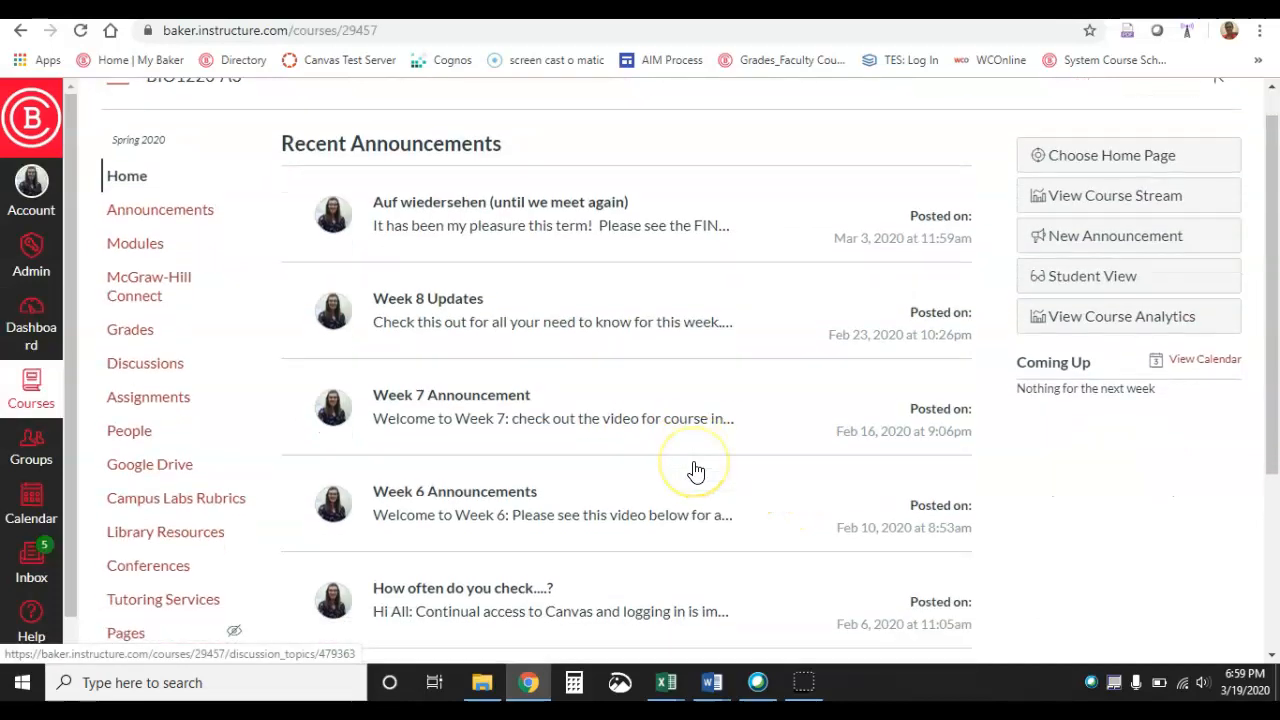
pyautogui.scroll(1, 696, 472)
pyautogui.scroll(-3, 697, 471)
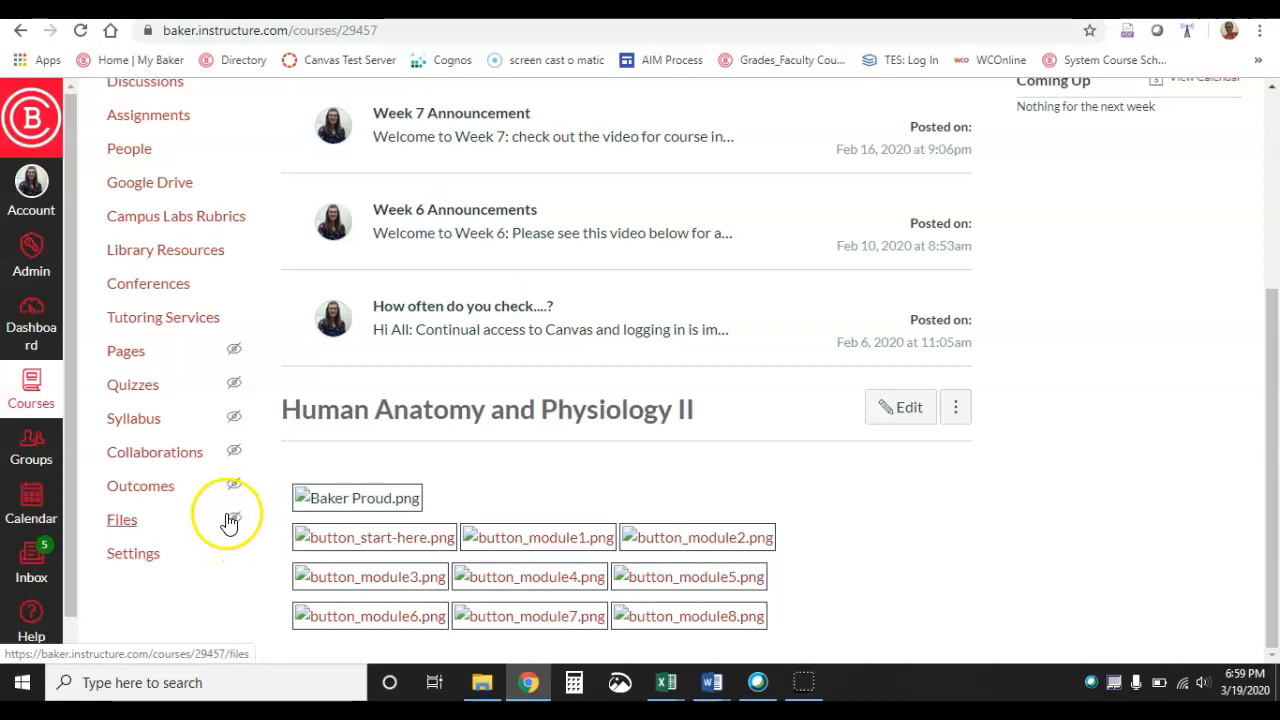
pyautogui.click(128, 560)
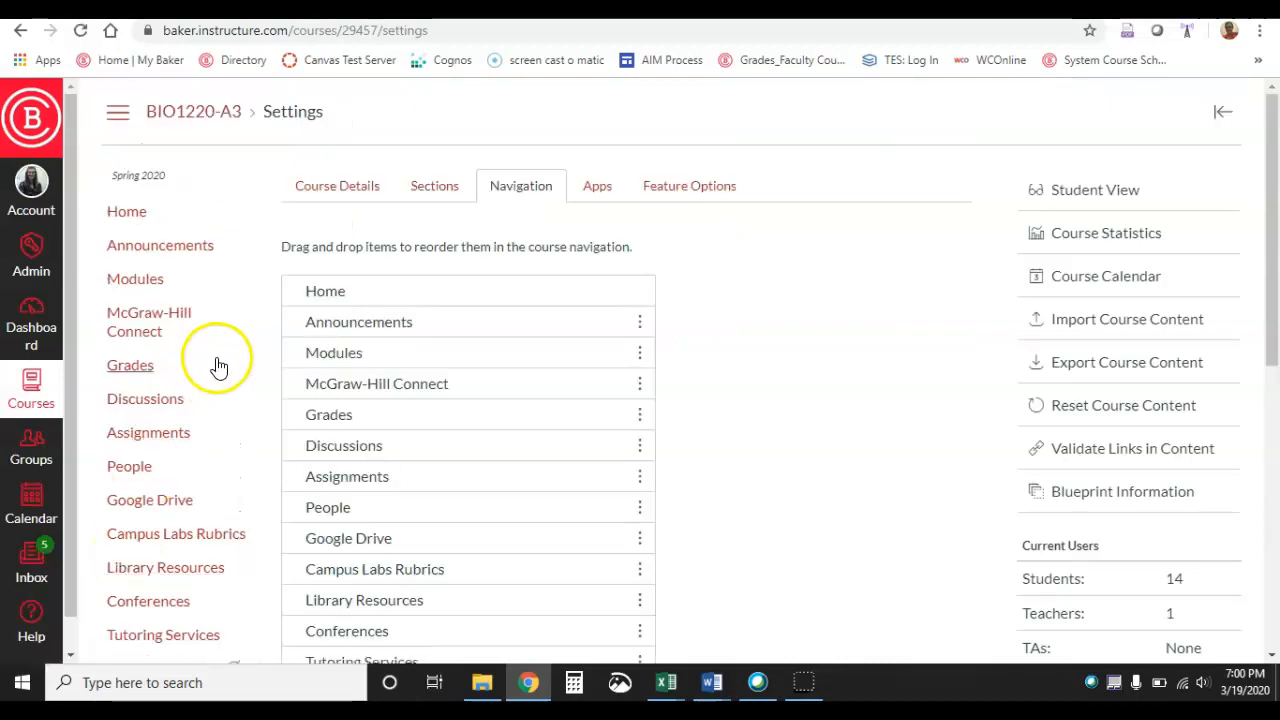
# Open the Navigation settings and move Outcomes above Collaborations among the hidden navigation items
pyautogui.click(311, 192)
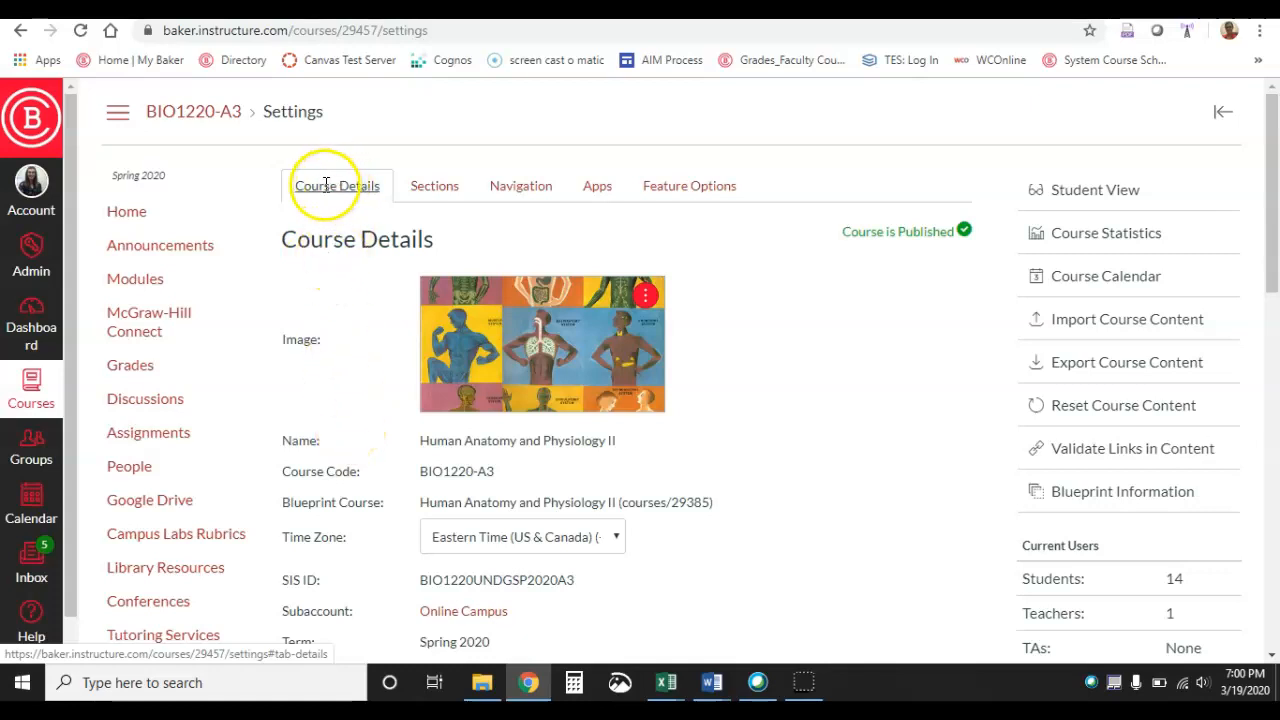
pyautogui.click(487, 192)
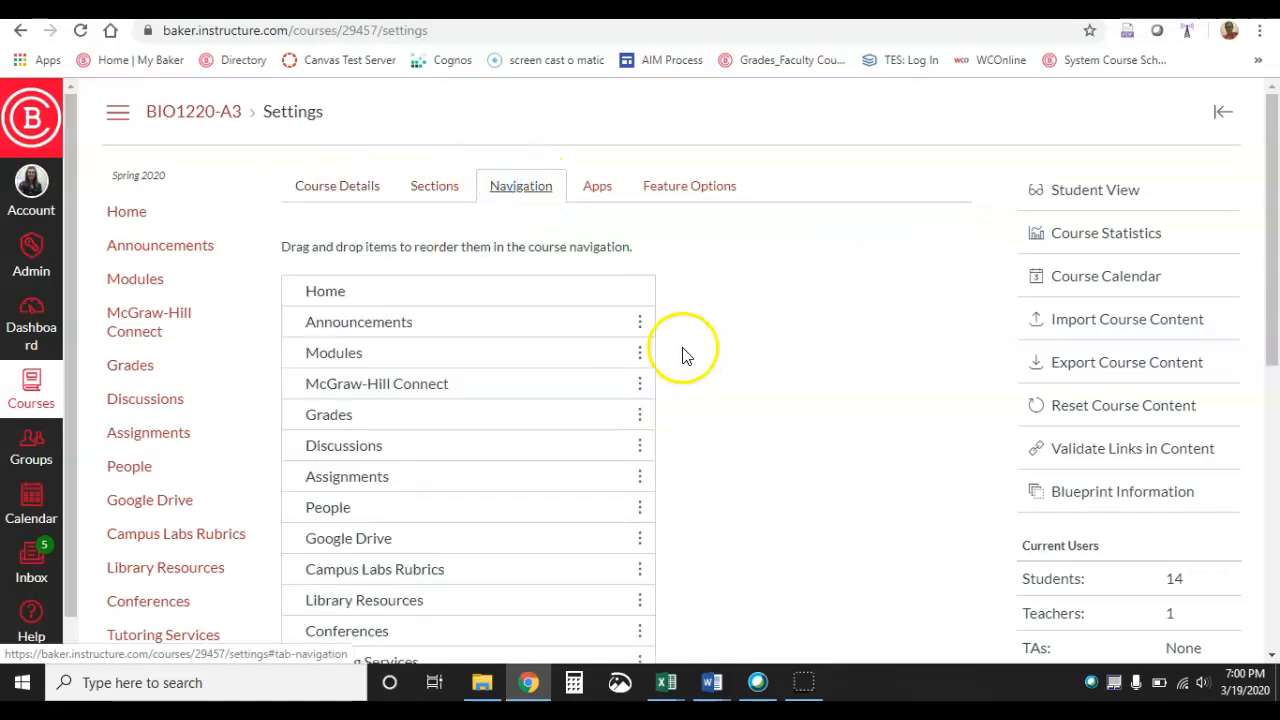
pyautogui.scroll(-5, 755, 362)
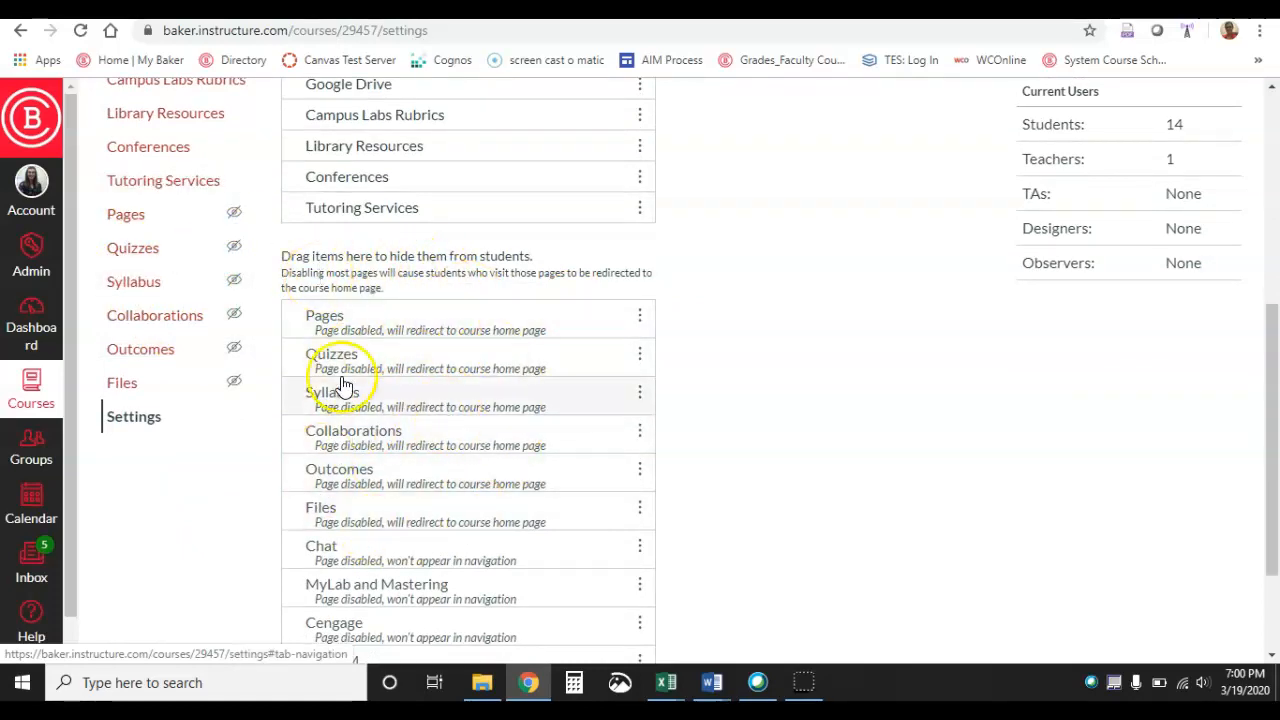
pyautogui.moveTo(349, 480); pyautogui.dragTo(341, 453)
# Review the enabled course navigation items, including Conferences
pyautogui.scroll(3, 354, 165)
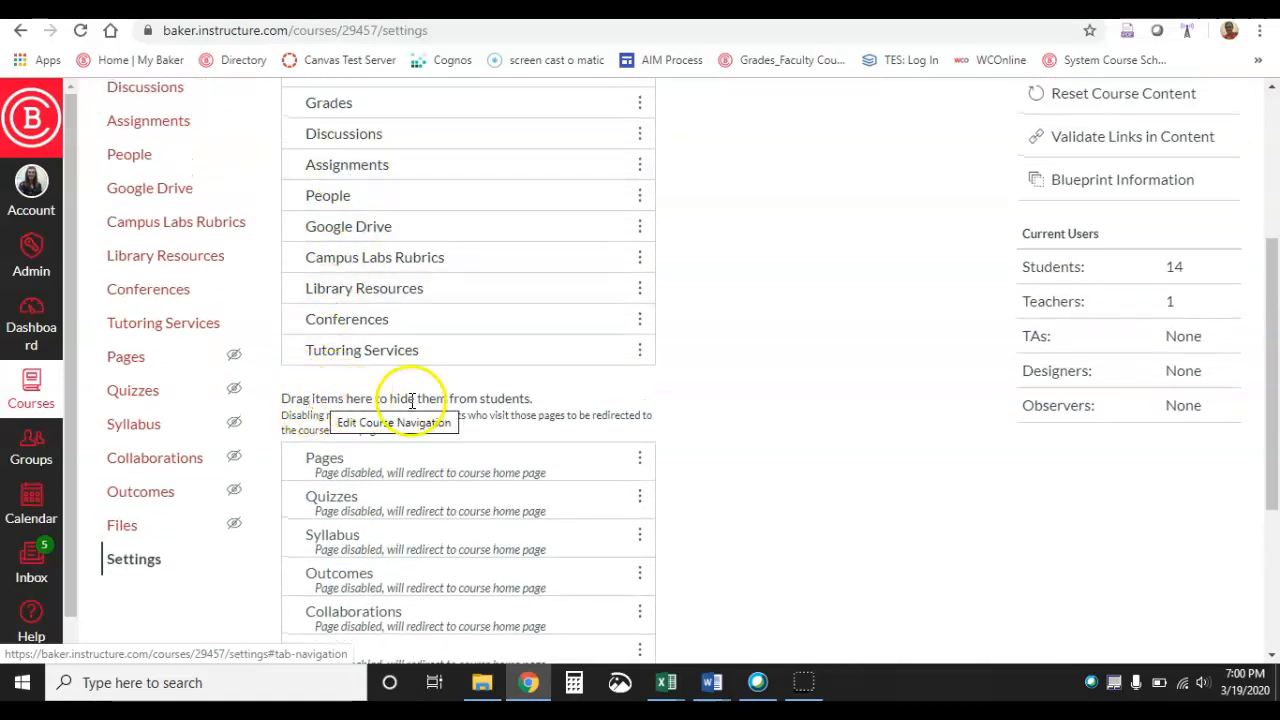
pyautogui.scroll(3, 466, 266)
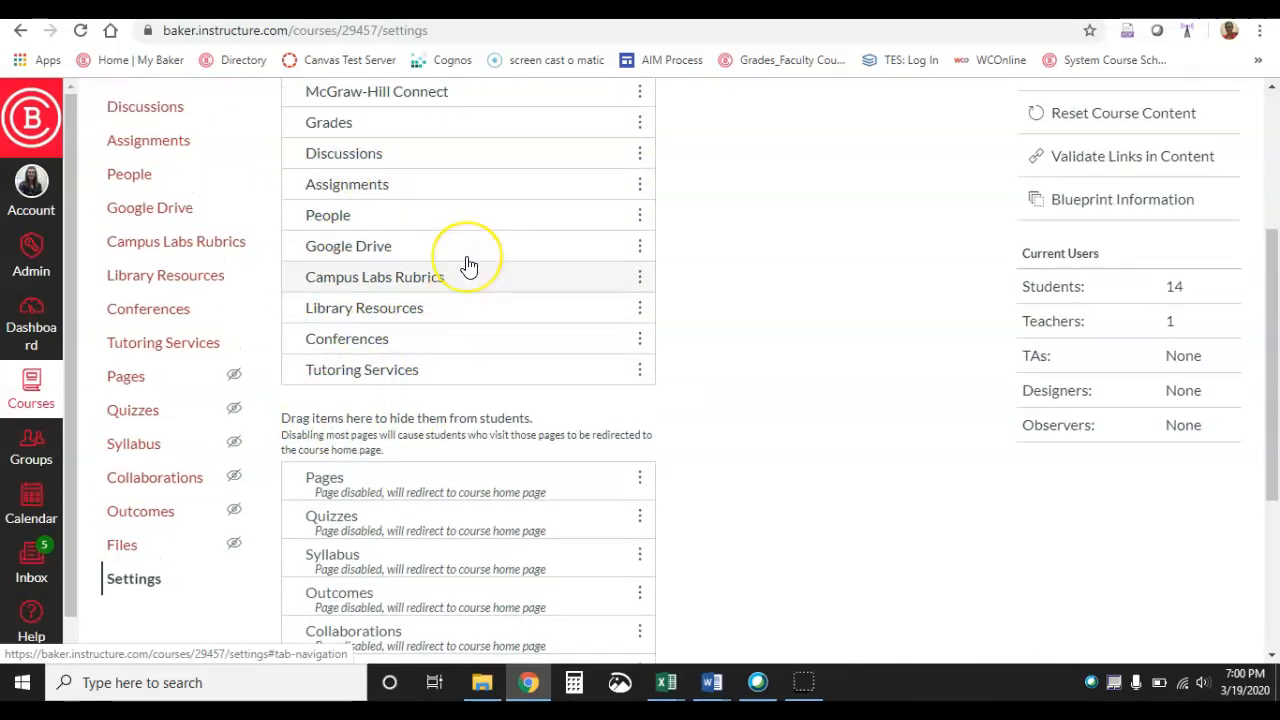
pyautogui.scroll(-1, 466, 266)
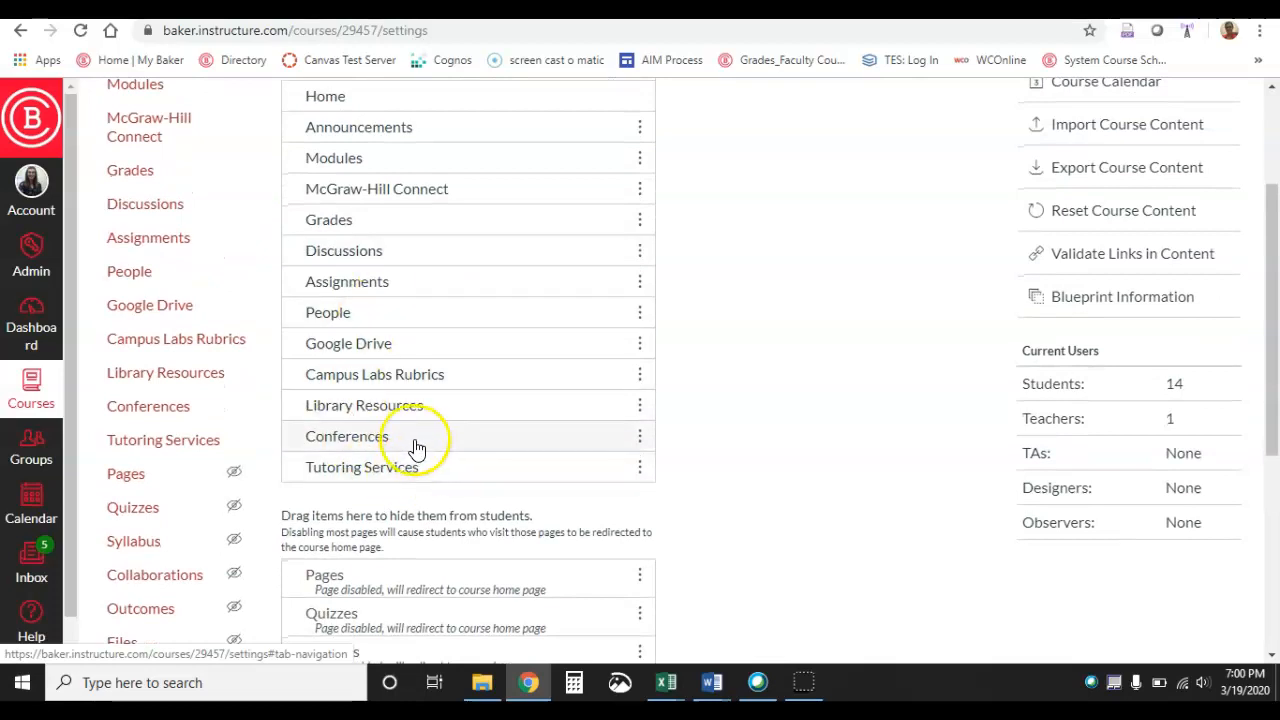
pyautogui.scroll(-8, 415, 447)
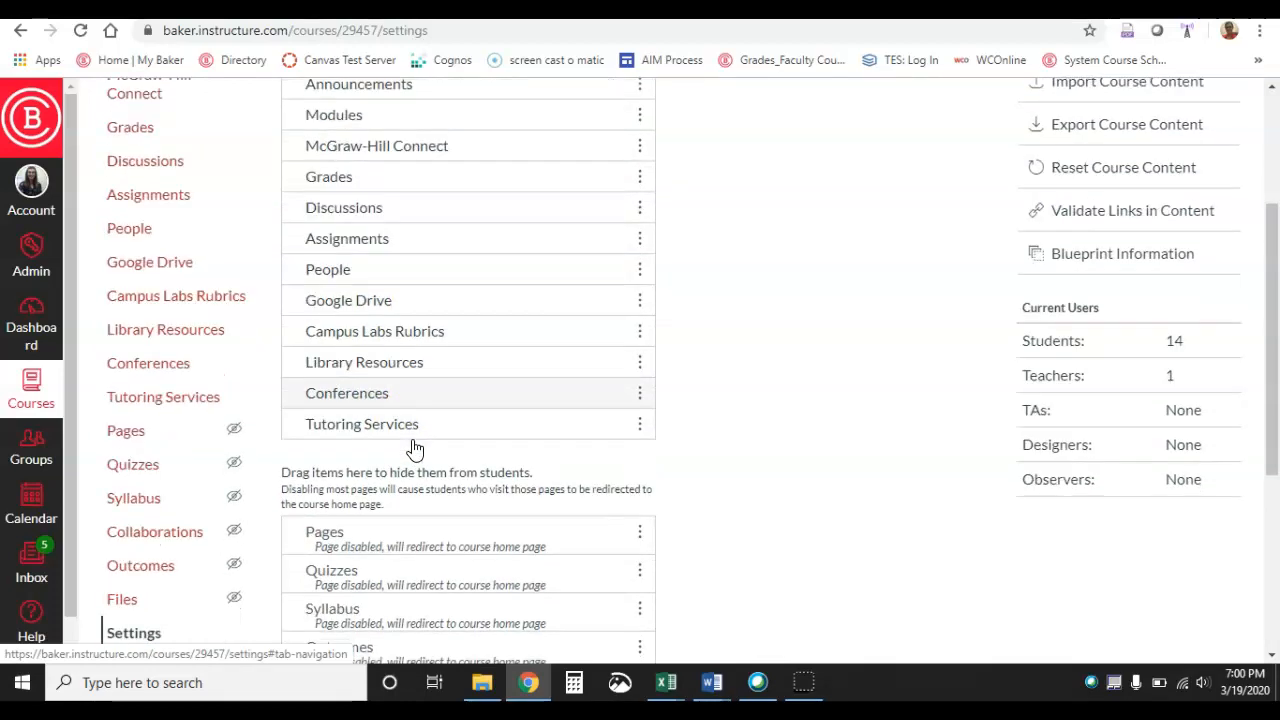
pyautogui.click(308, 608)
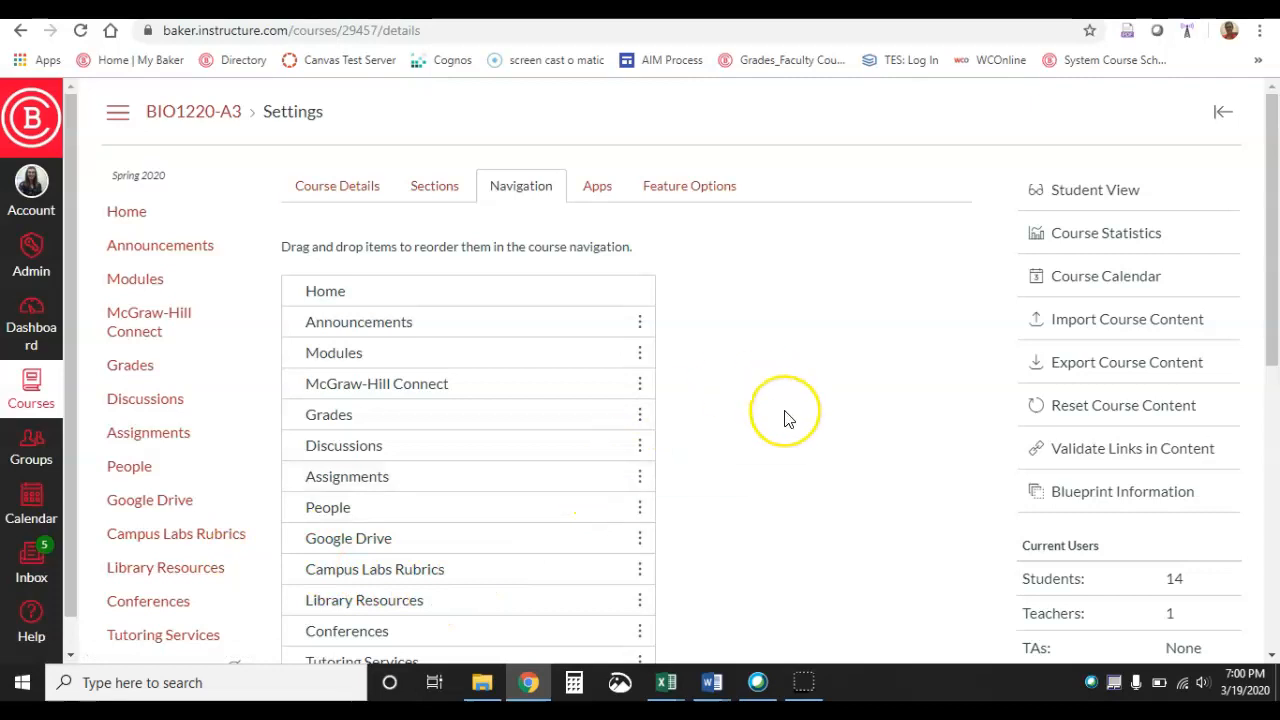
# Open the course's Conferences page
pyautogui.scroll(-3, 786, 417)
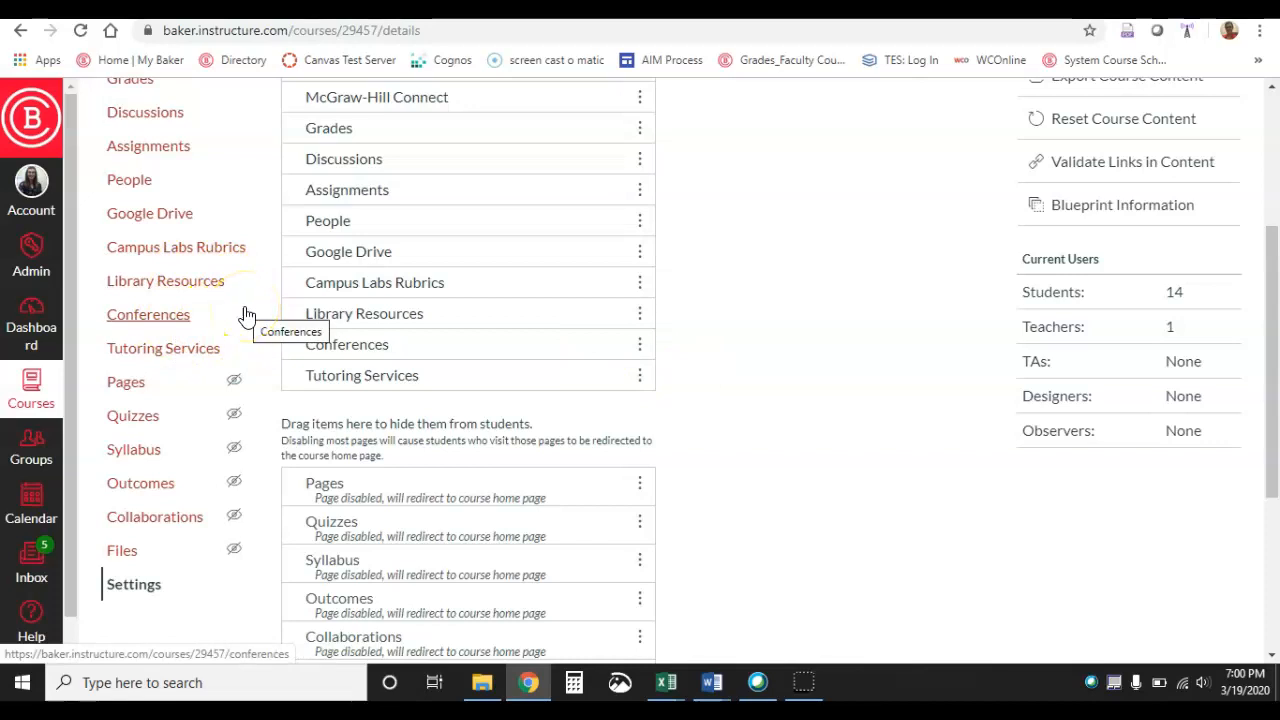
pyautogui.click(136, 322)
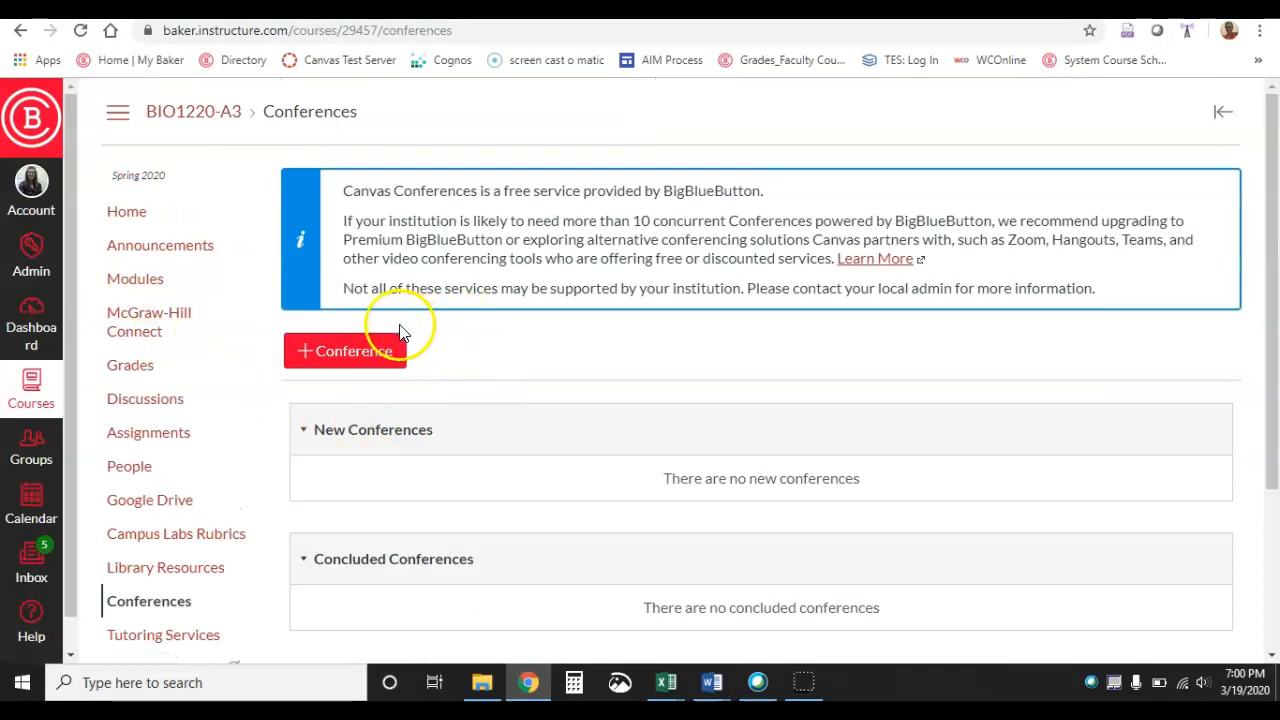
# Start a new conference and replace its name with TEST (please disregard)
pyautogui.click(330, 352)
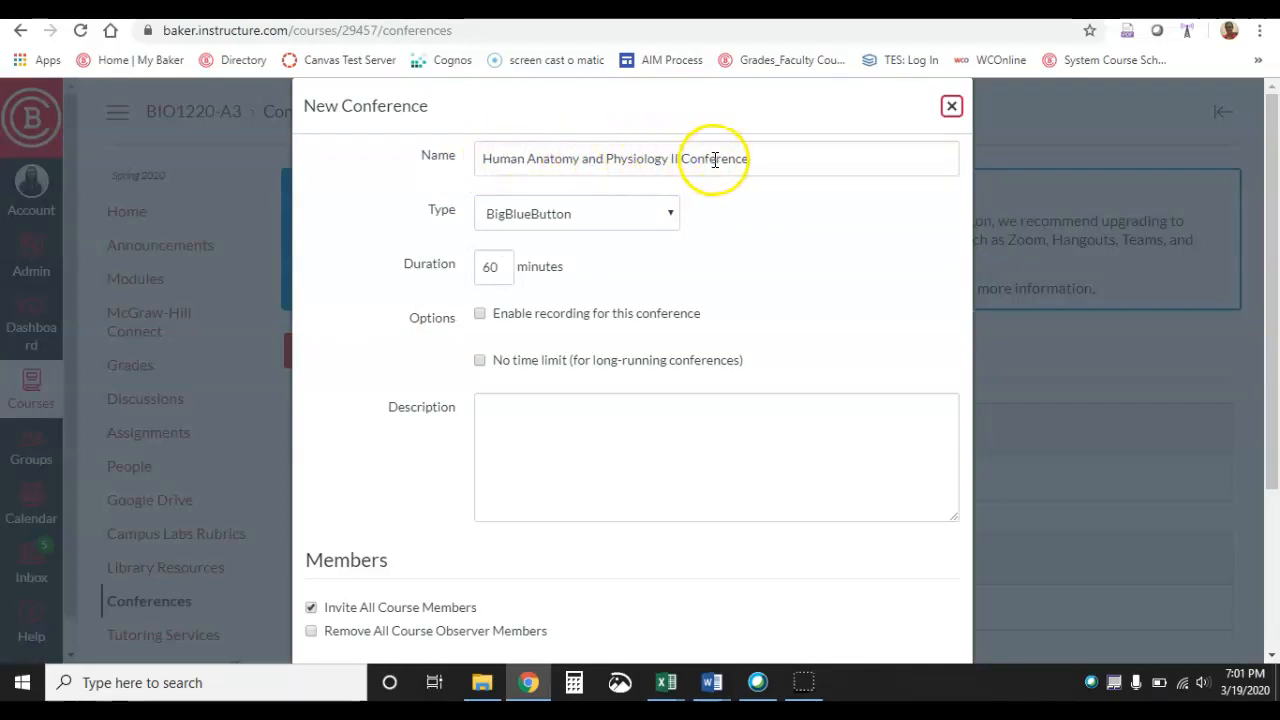
pyautogui.doubleClick(763, 163)
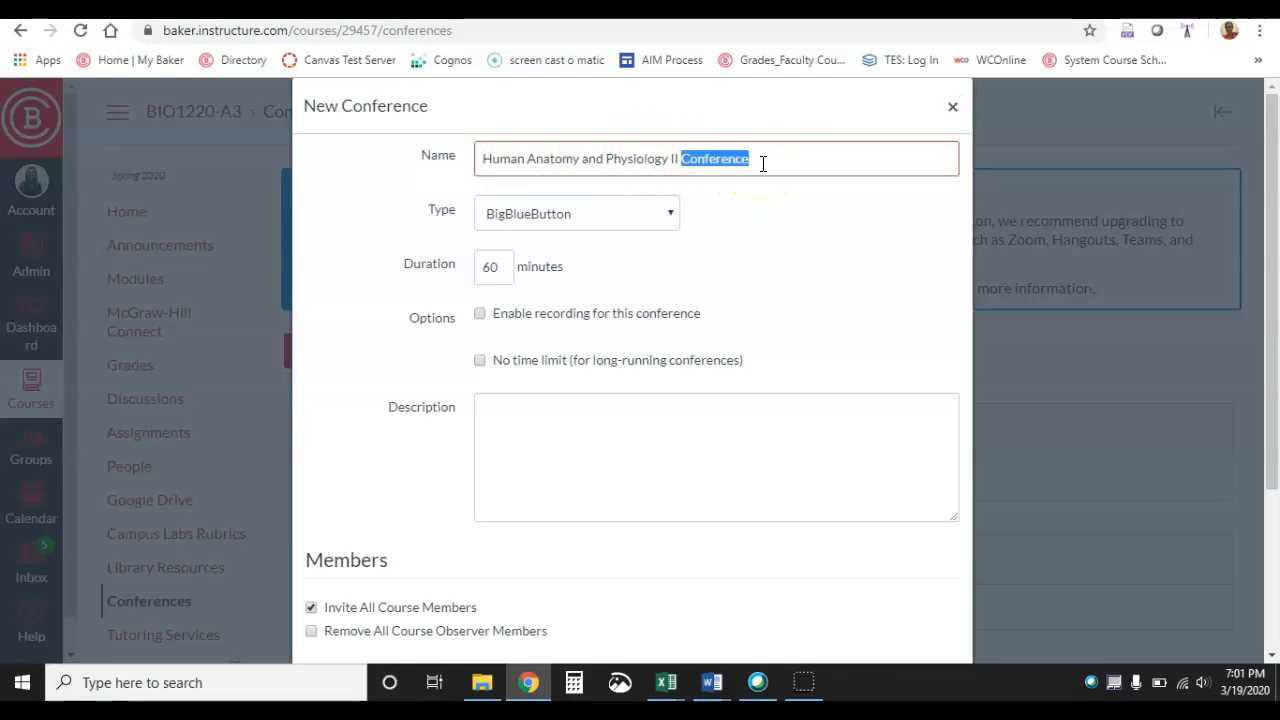
pyautogui.click(763, 163)
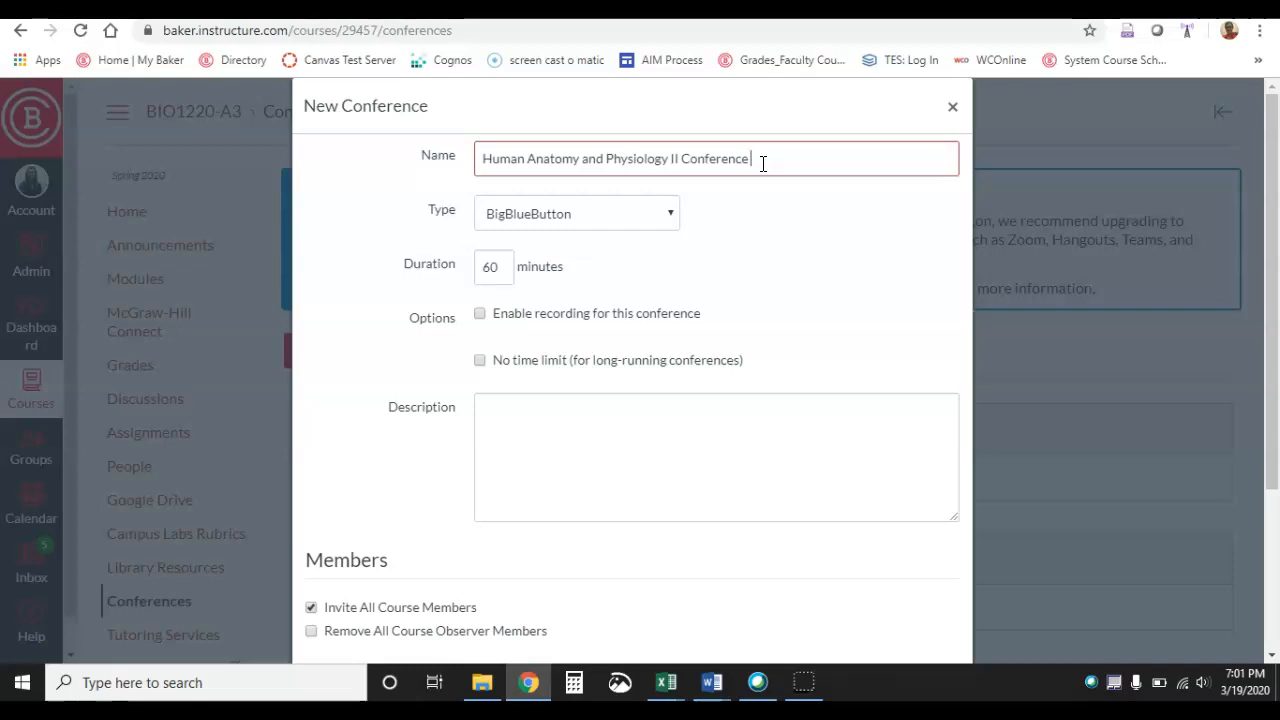
pyautogui.press('BackSpace')
pyautogui.press('BackSpace')
pyautogui.press('BackSpace')
pyautogui.press('BackSpace')
pyautogui.press('BackSpace')
pyautogui.press('BackSpace')
pyautogui.press('BackSpace')
pyautogui.press('BackSpace')
pyautogui.press('BackSpace')
pyautogui.press('BackSpace')
pyautogui.press('BackSpace')
pyautogui.press('BackSpace')
pyautogui.press('BackSpace')
pyautogui.press('BackSpace')
pyautogui.press('BackSpace')
pyautogui.press('BackSpace')
pyautogui.press('BackSpace')
pyautogui.press('BackSpace')
pyautogui.press('BackSpace')
pyautogui.press('BackSpace')
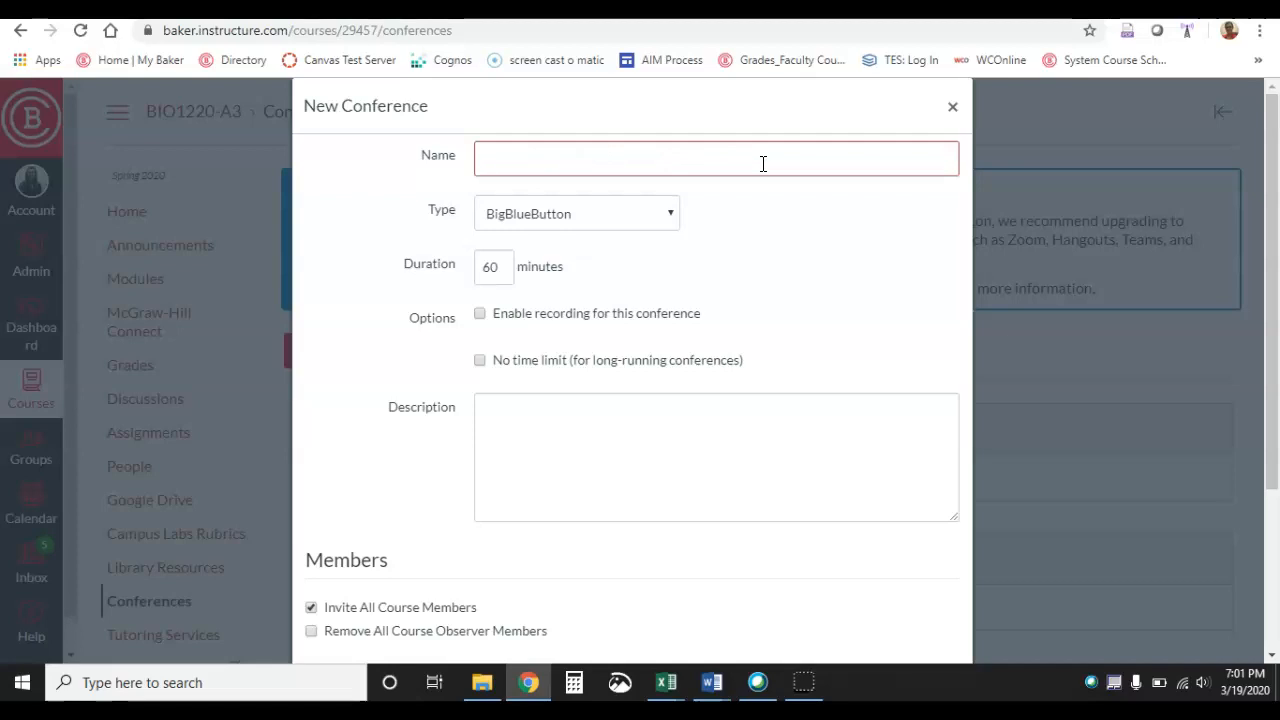
pyautogui.write('TEST (please disregard)')
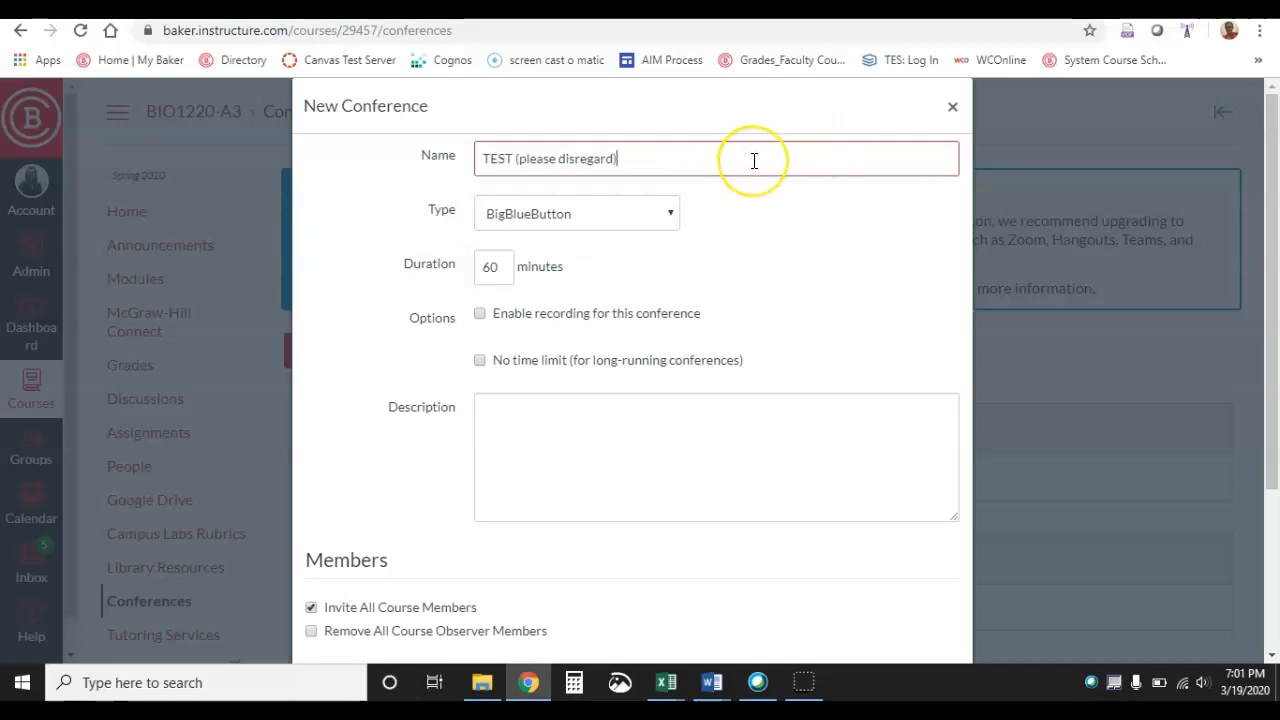
pyautogui.write('3/319')
pyautogui.press('BackSpace')
pyautogui.press('BackSpace')
pyautogui.press('BackSpace')
pyautogui.write('19')
pyautogui.press('BackSpace')
pyautogui.press('BackSpace')
pyautogui.press('BackSpace')
pyautogui.press('BackSpace')
pyautogui.press('BackSpace')
# Turn on No time limit and Enable recording for this conference
pyautogui.scroll(-1, 660, 274)
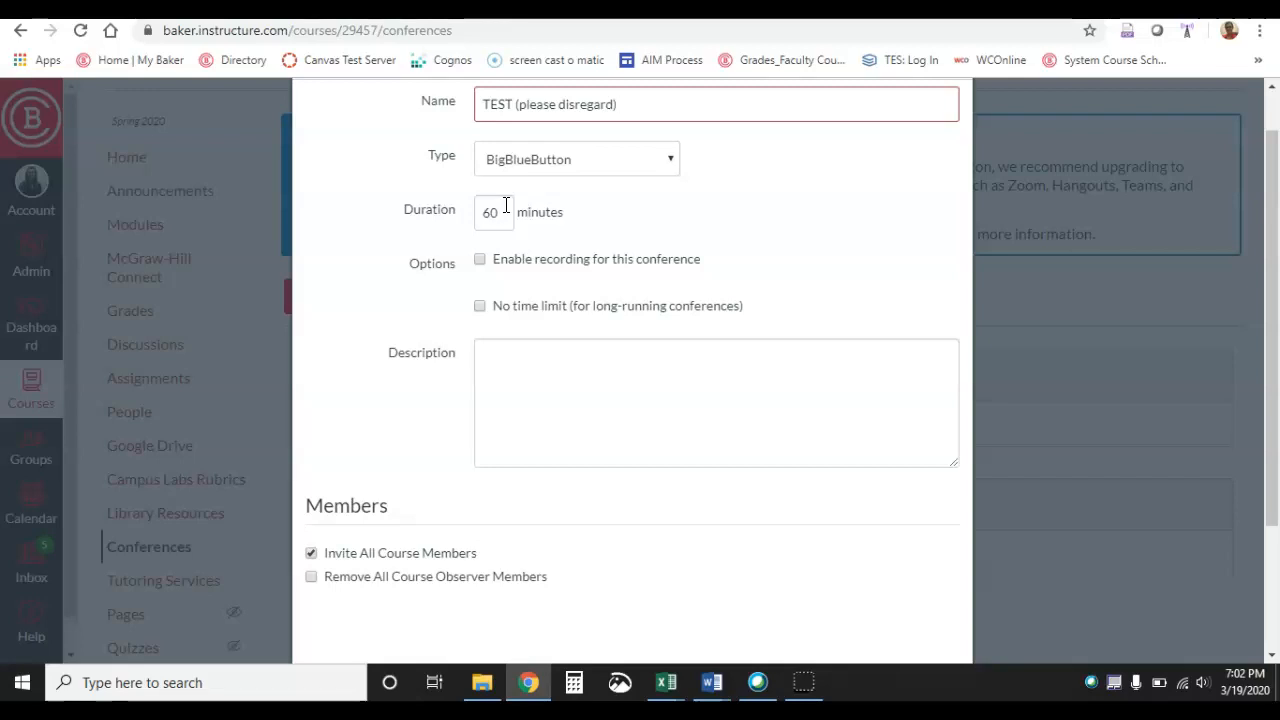
pyautogui.click(479, 306)
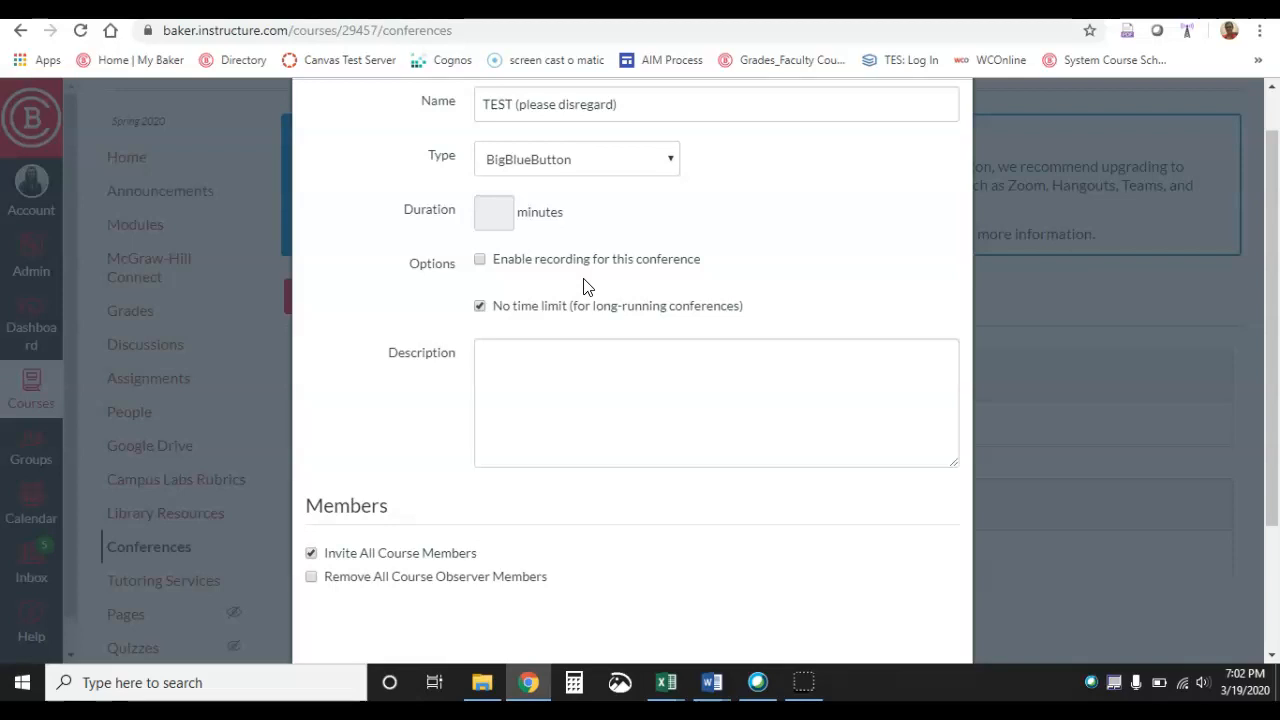
pyautogui.click(481, 261)
# Inspect the individual course member list, then restore inviting all course members
pyautogui.click(617, 360)
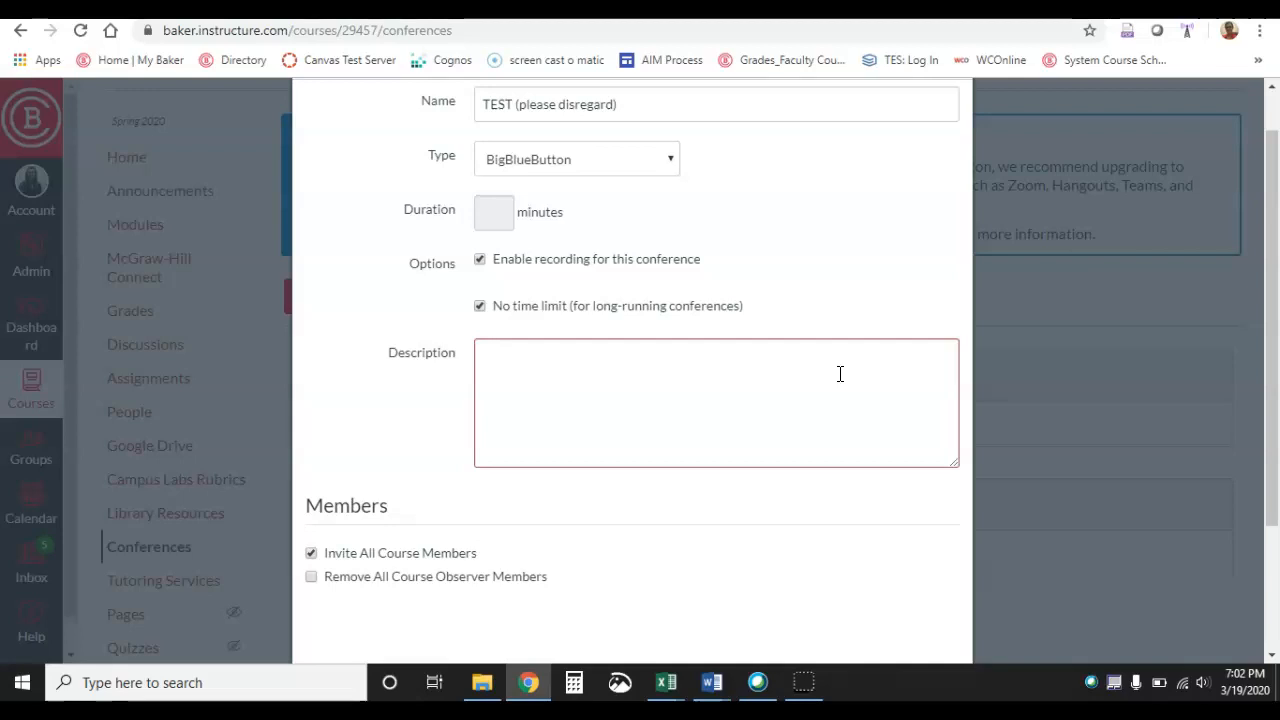
pyautogui.scroll(-3, 843, 455)
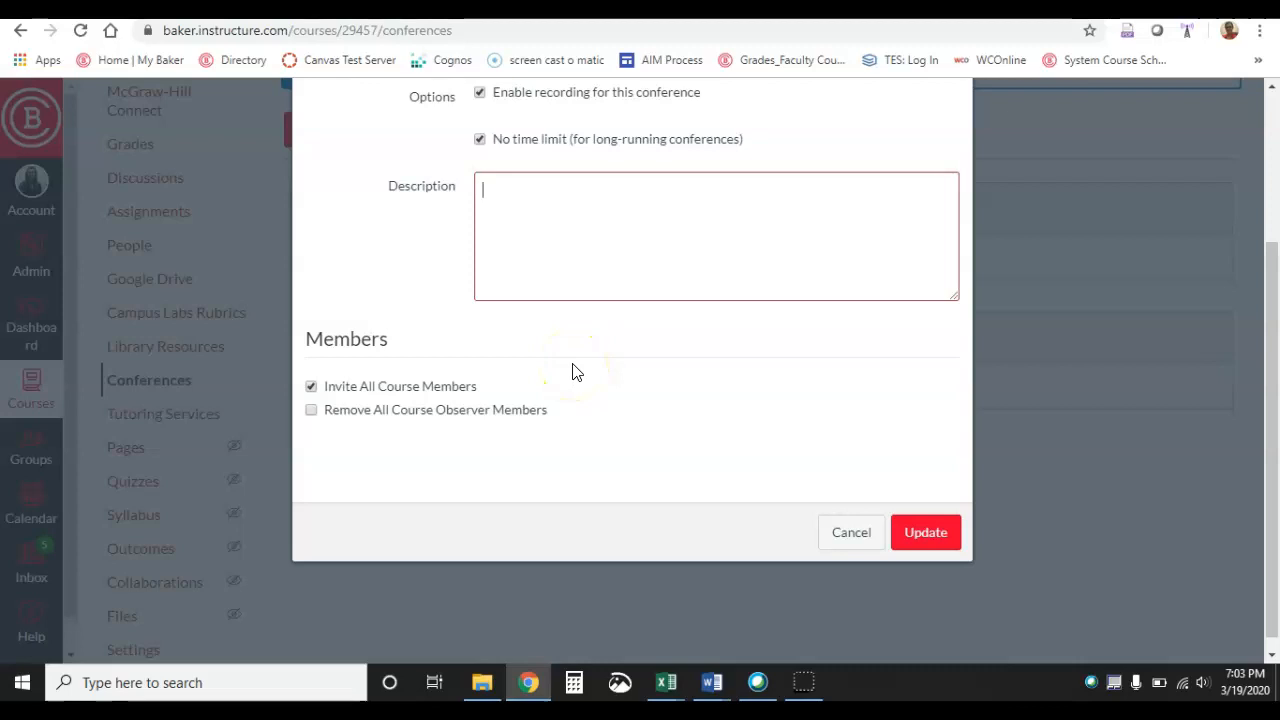
pyautogui.click(312, 389)
pyautogui.scroll(-1, 580, 457)
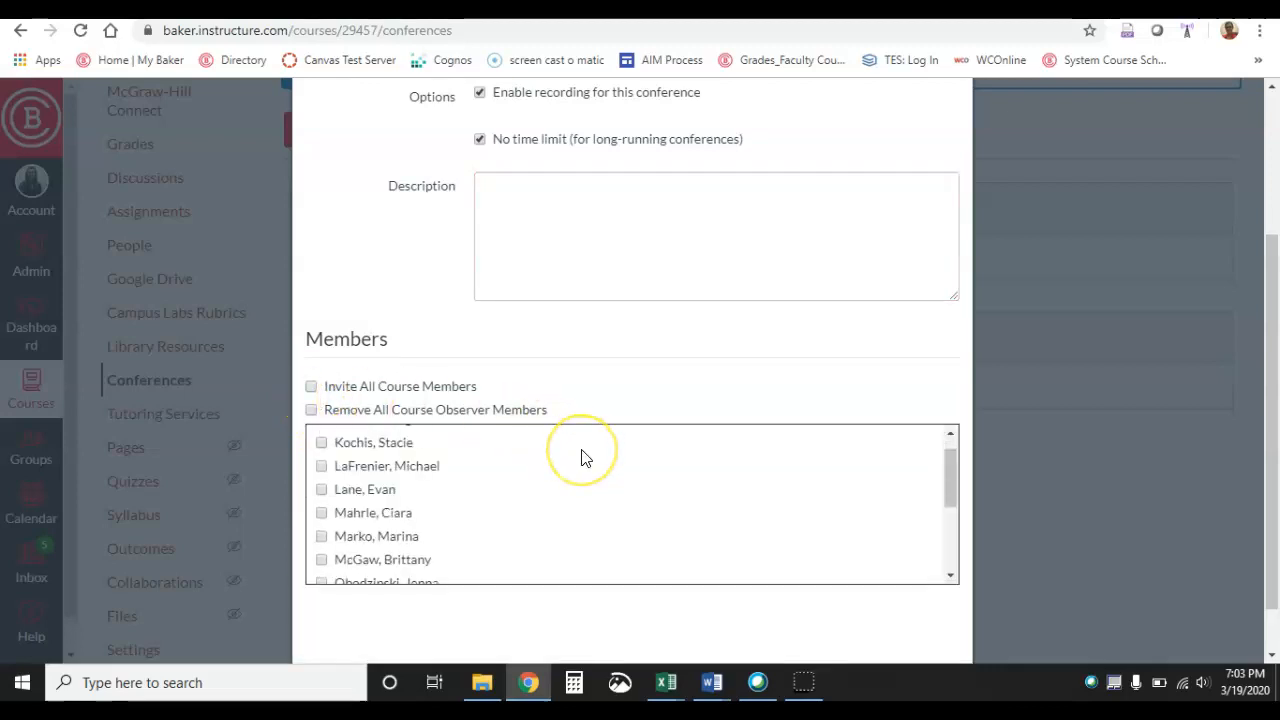
pyautogui.scroll(-2, 585, 457)
pyautogui.scroll(3, 585, 457)
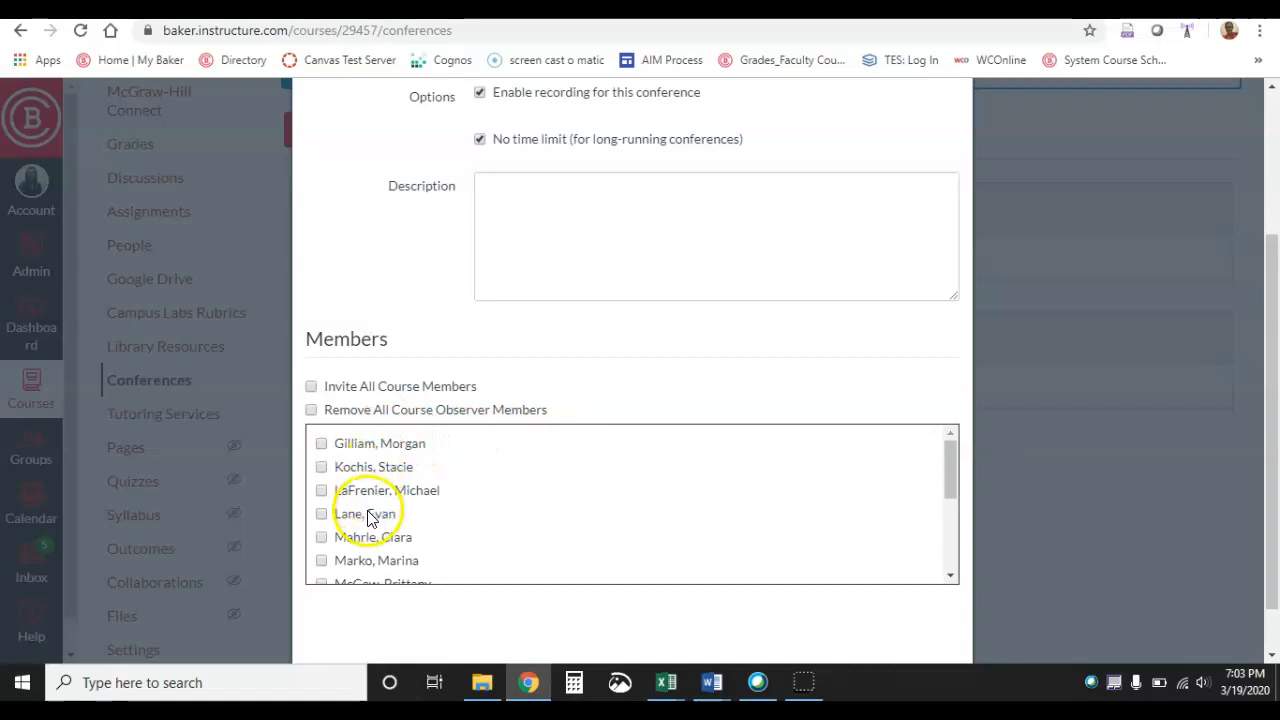
pyautogui.click(310, 388)
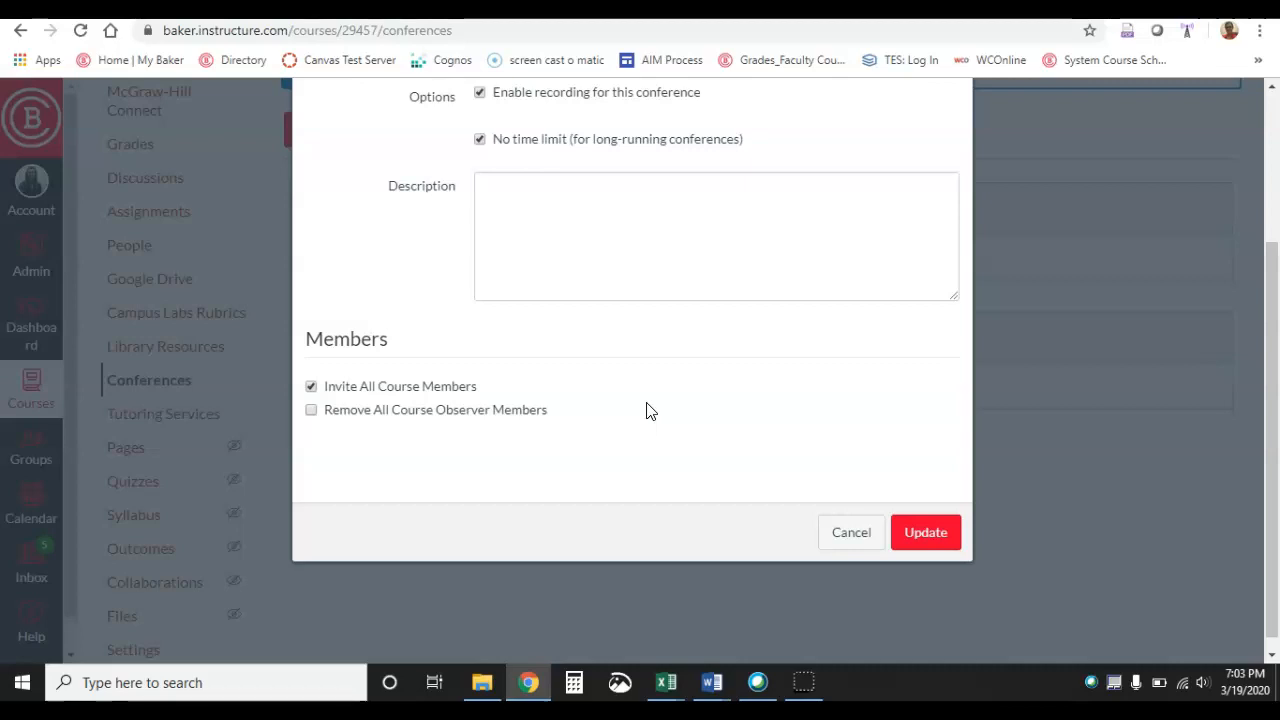
# Save the new conference and start it
pyautogui.scroll(3, 766, 434)
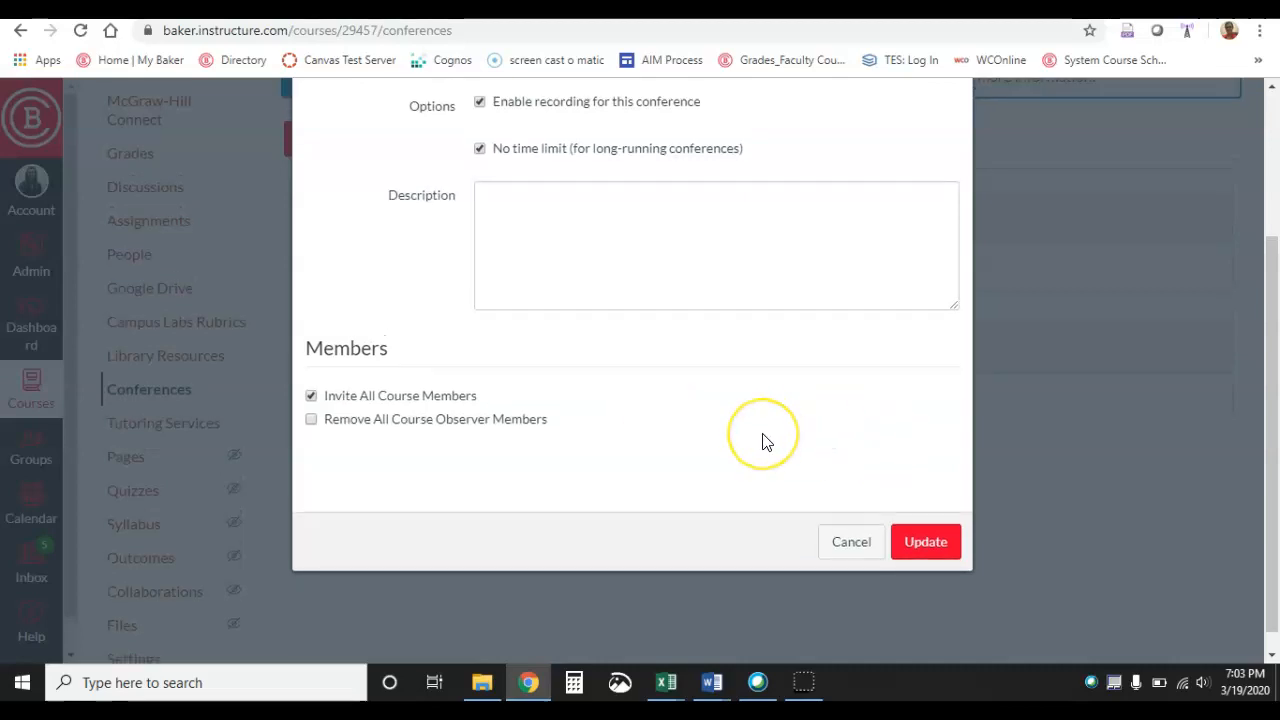
pyautogui.scroll(-3, 764, 441)
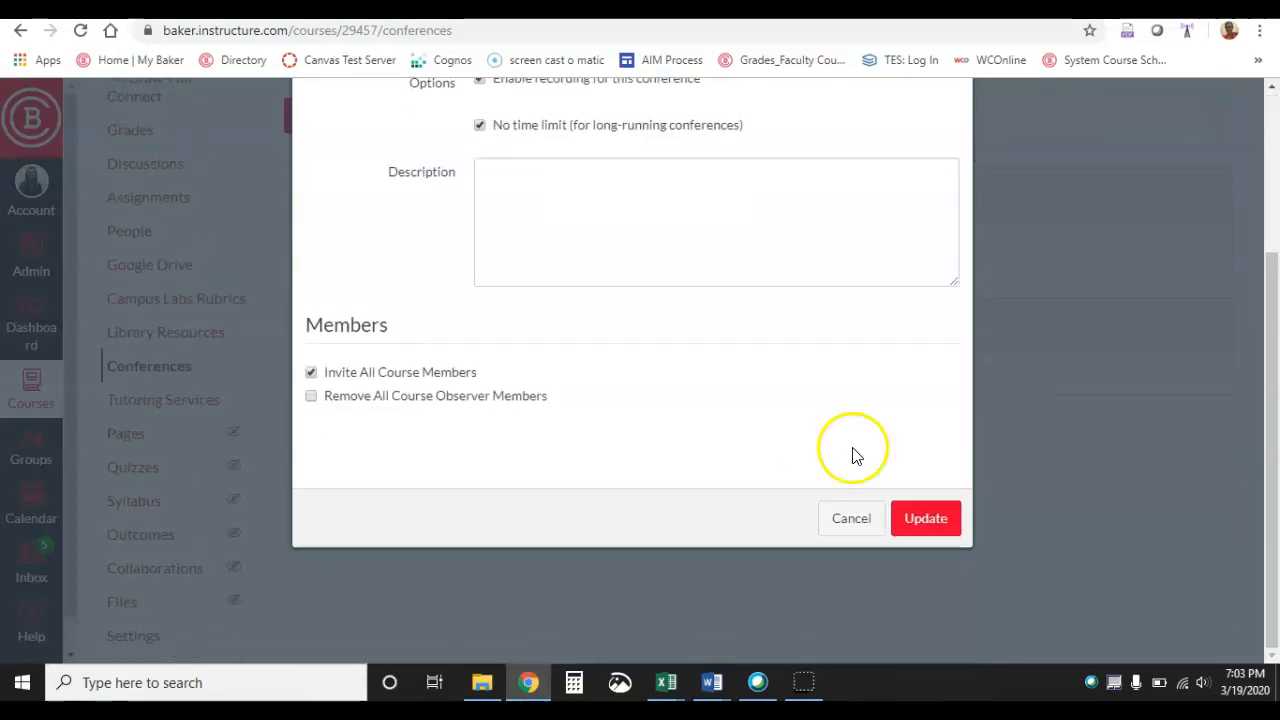
pyautogui.click(926, 520)
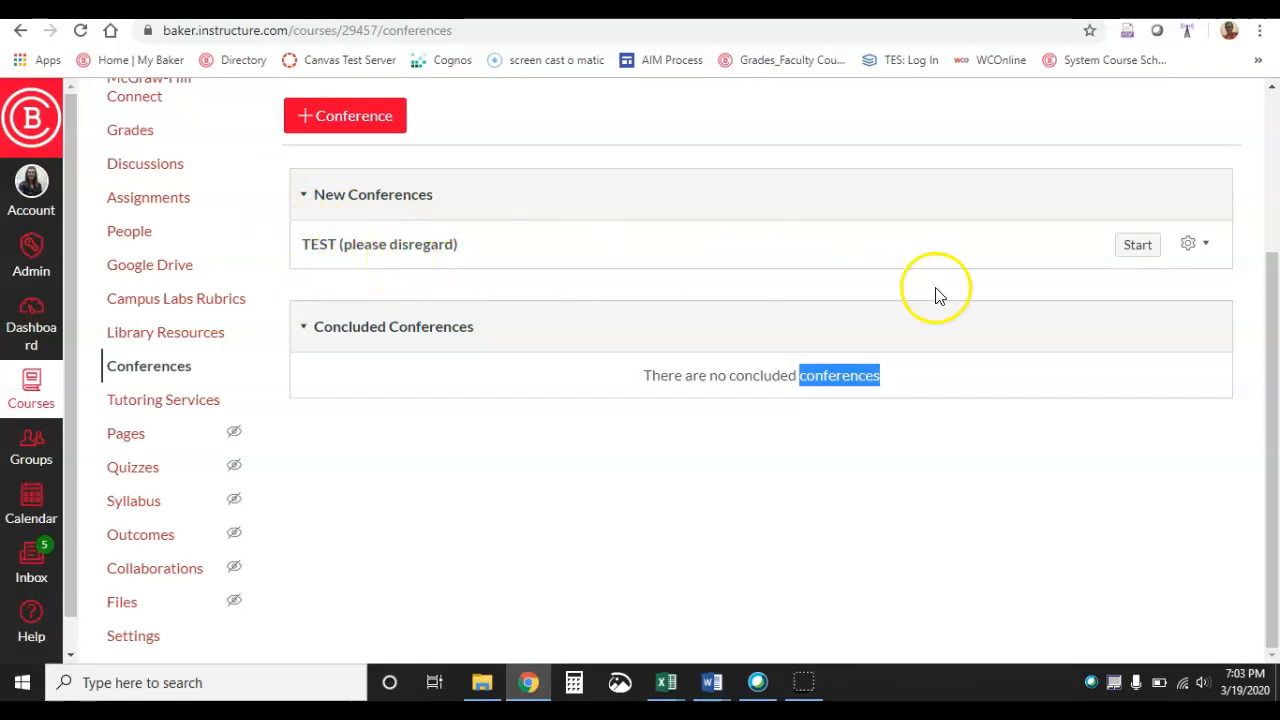
pyautogui.click(1139, 245)
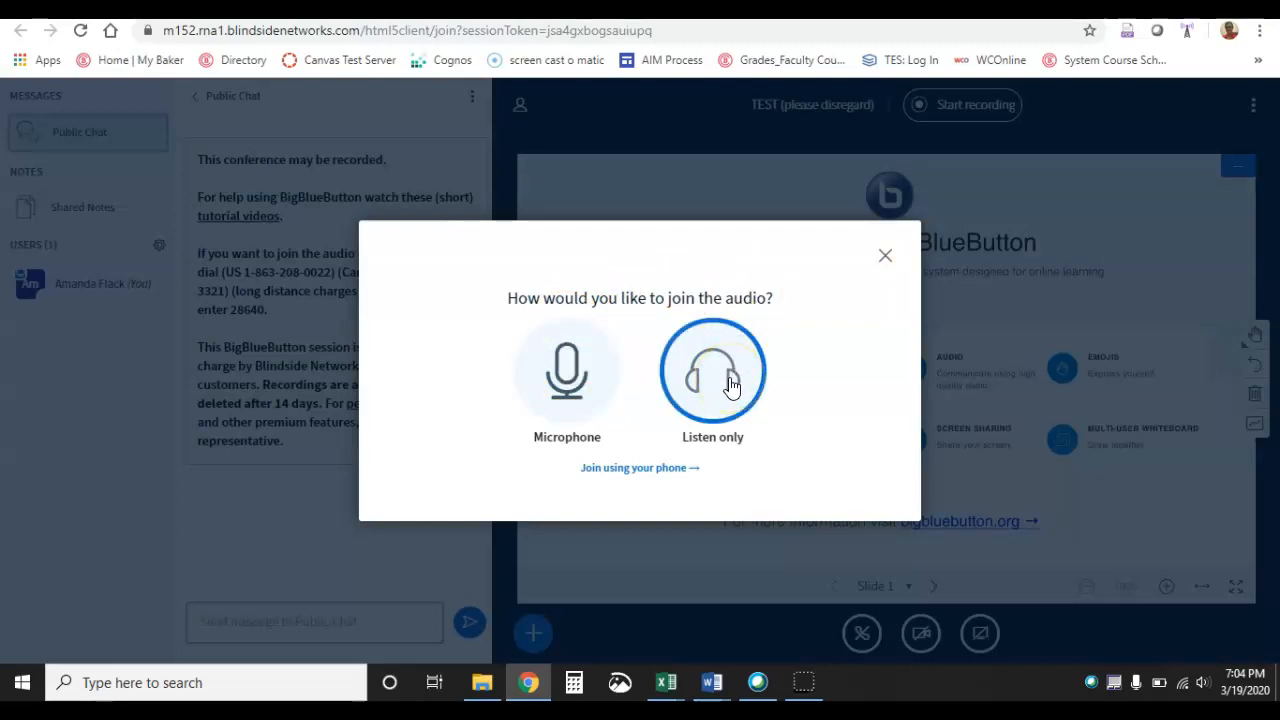
# Join the conference audio with the microphone, allow microphone access, and confirm the echo test
pyautogui.click(566, 375)
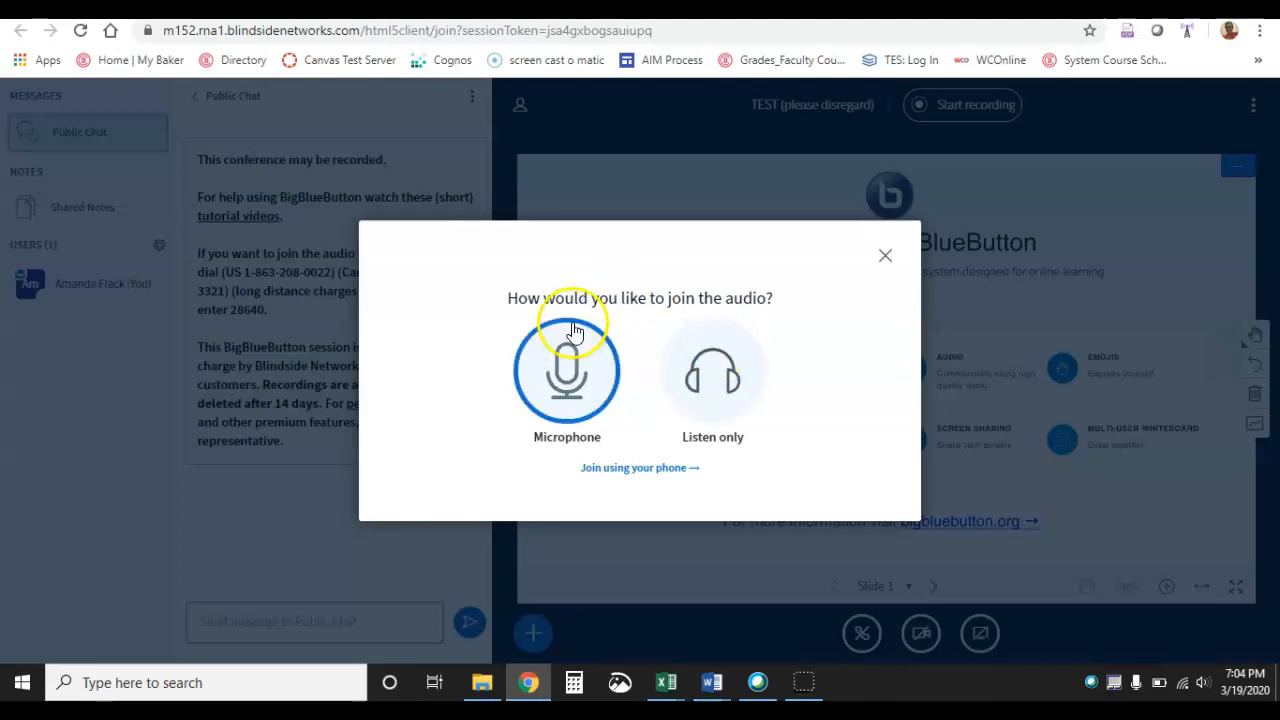
pyautogui.click(563, 381)
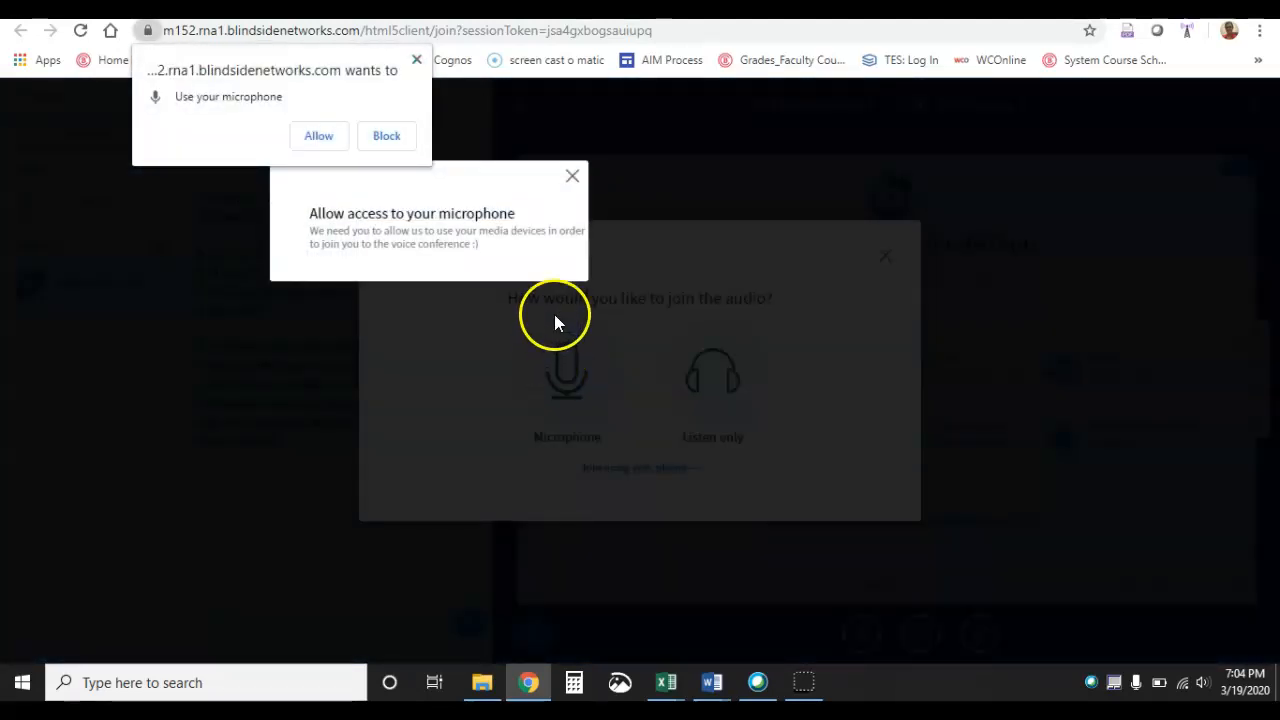
pyautogui.click(322, 137)
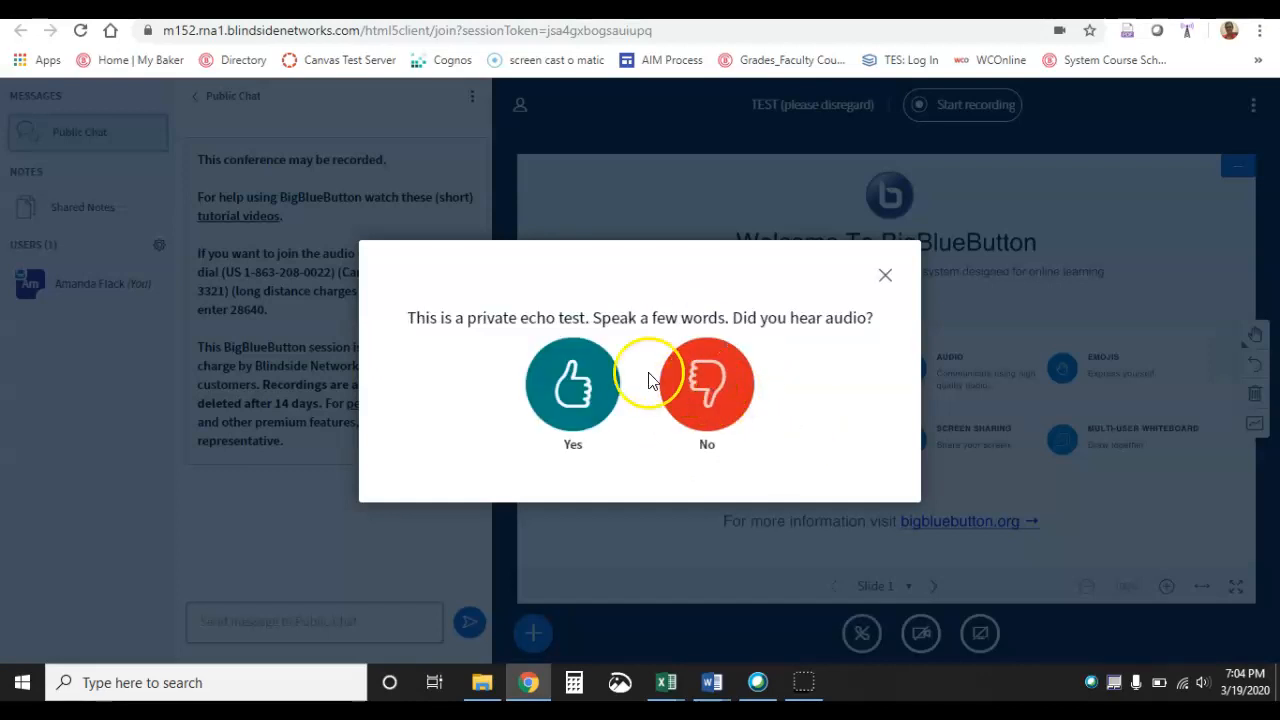
pyautogui.click(592, 374)
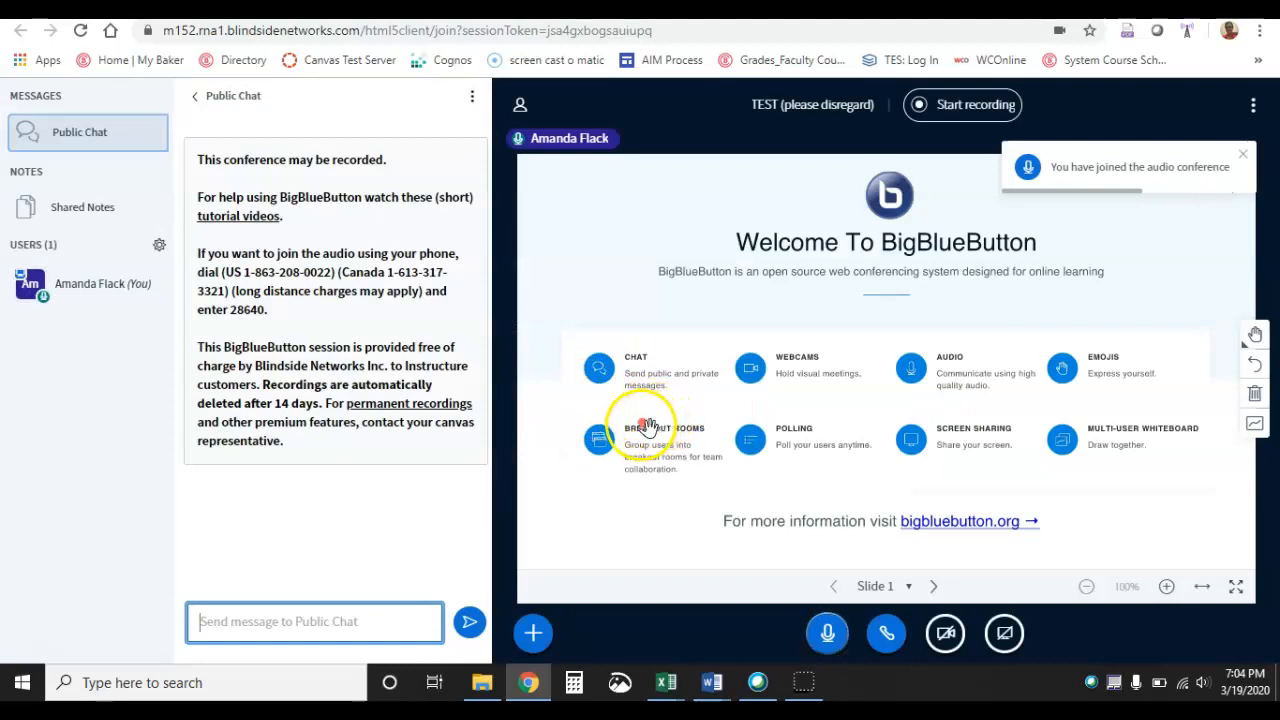
pyautogui.scroll(5, 737, 300)
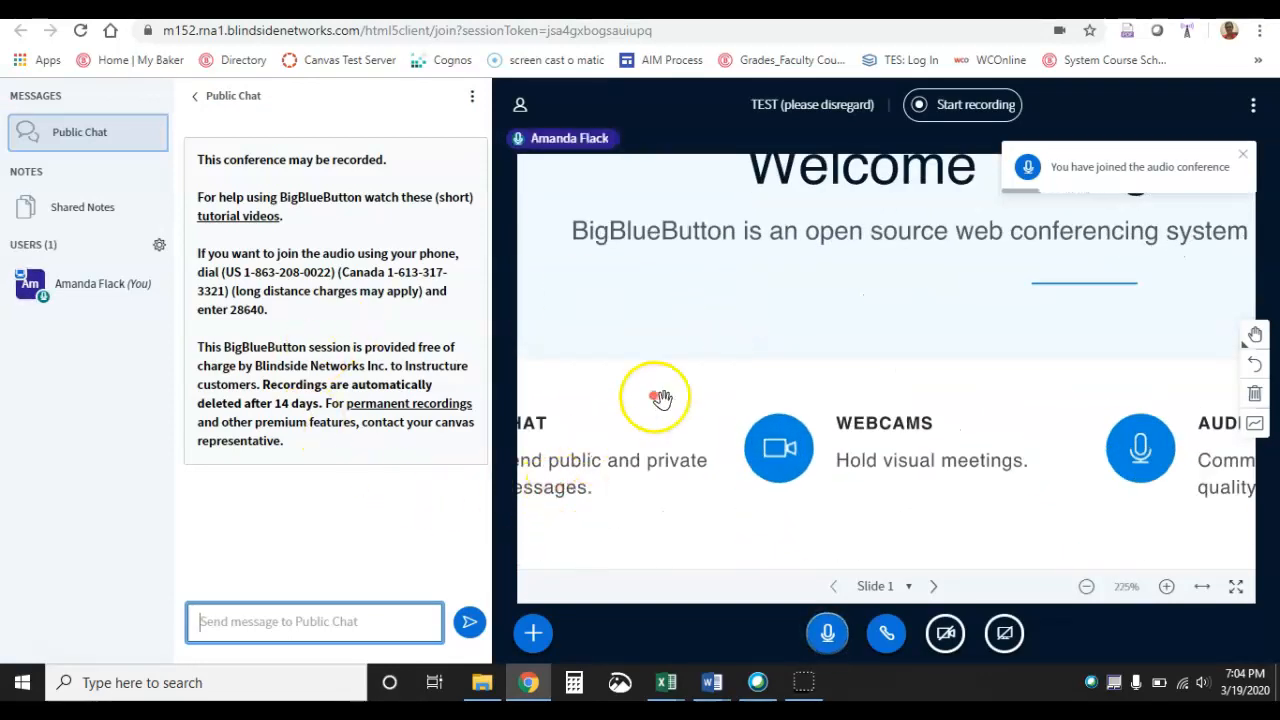
pyautogui.scroll(5, 646, 414)
pyautogui.scroll(-10, 647, 414)
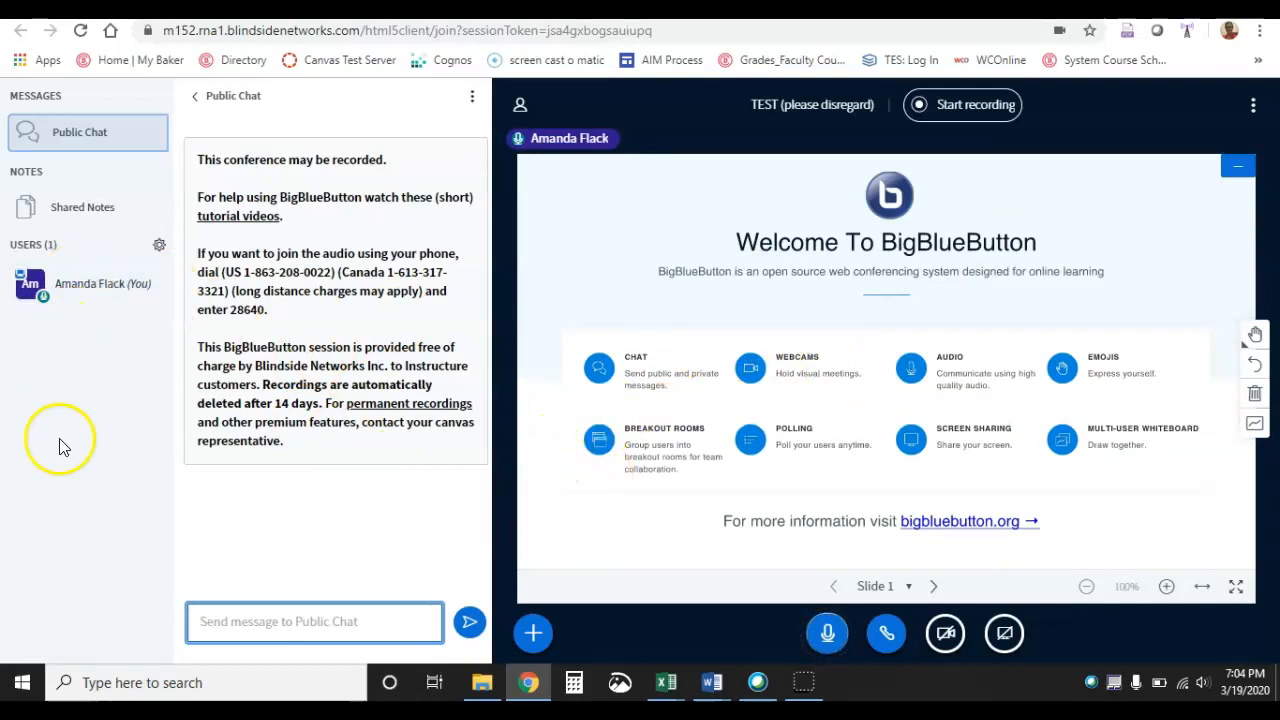
# Mute your own microphone from the user list, then unmute it again
pyautogui.click(44, 305)
pyautogui.click(44, 306)
pyautogui.click(44, 305)
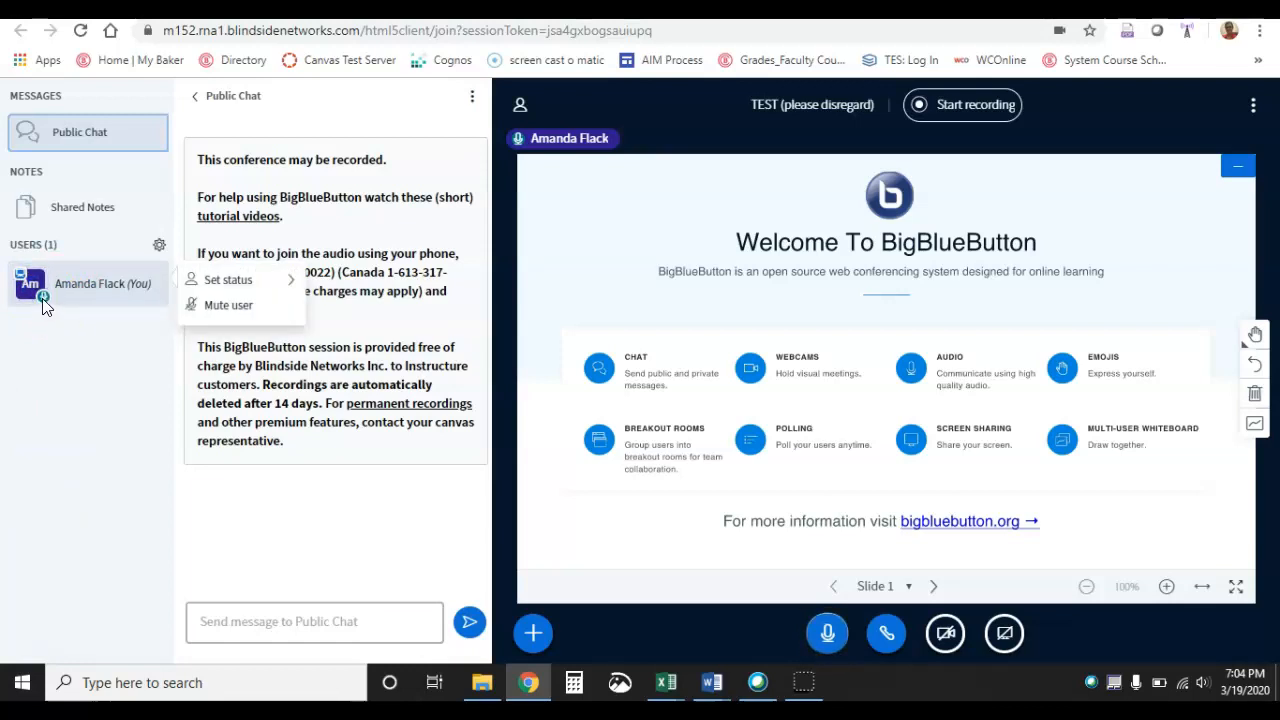
pyautogui.click(228, 305)
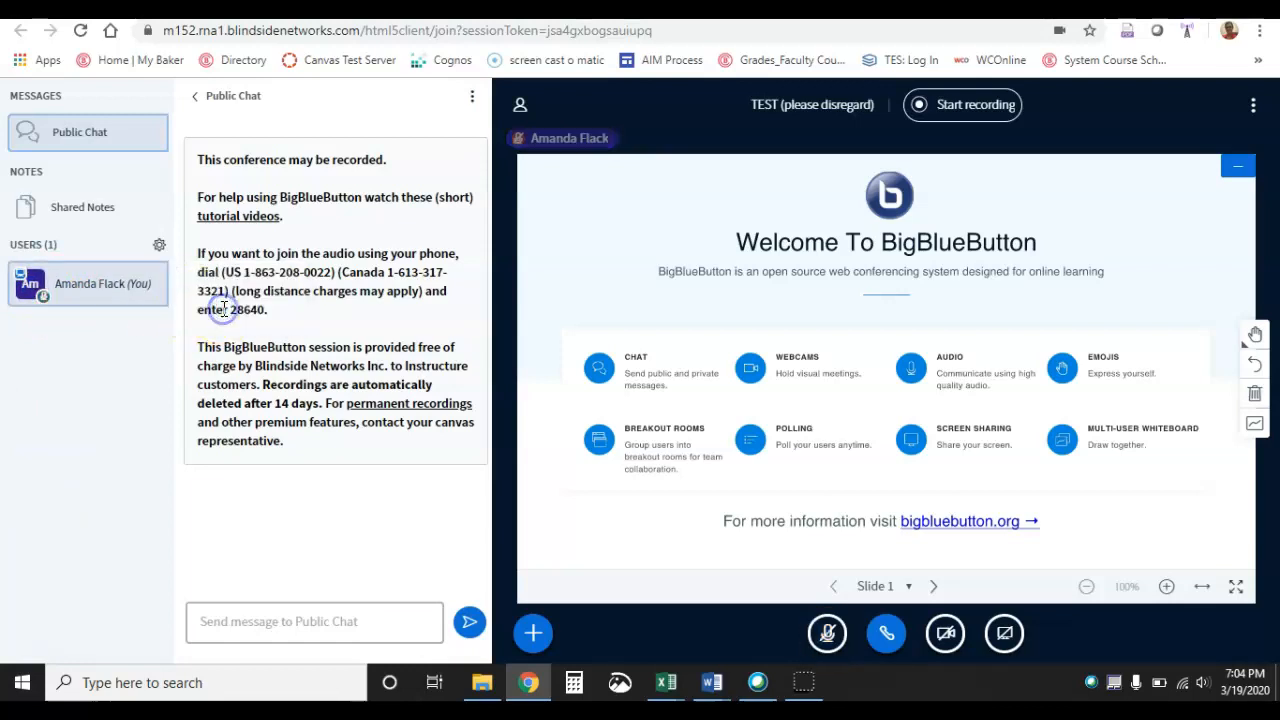
pyautogui.click(85, 307)
pyautogui.click(196, 306)
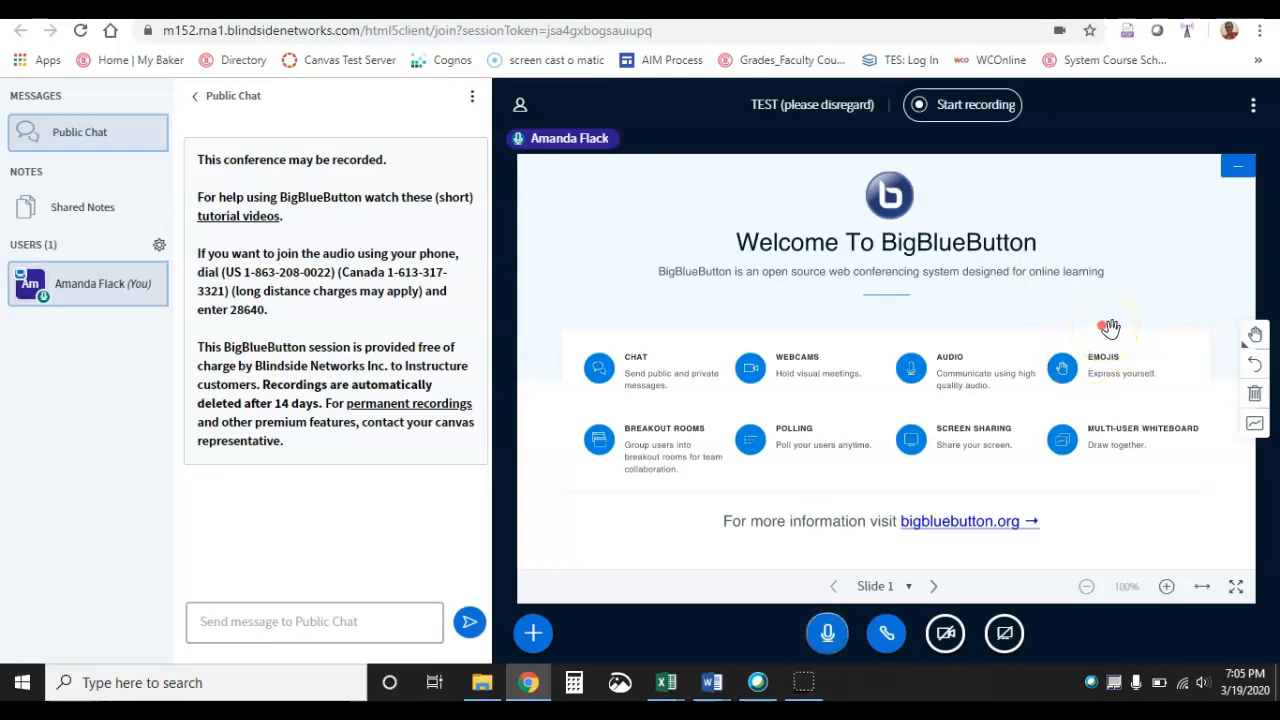
# End the TEST (please disregard) conference from the course's conference list and confirm
pyautogui.click(1249, 114)
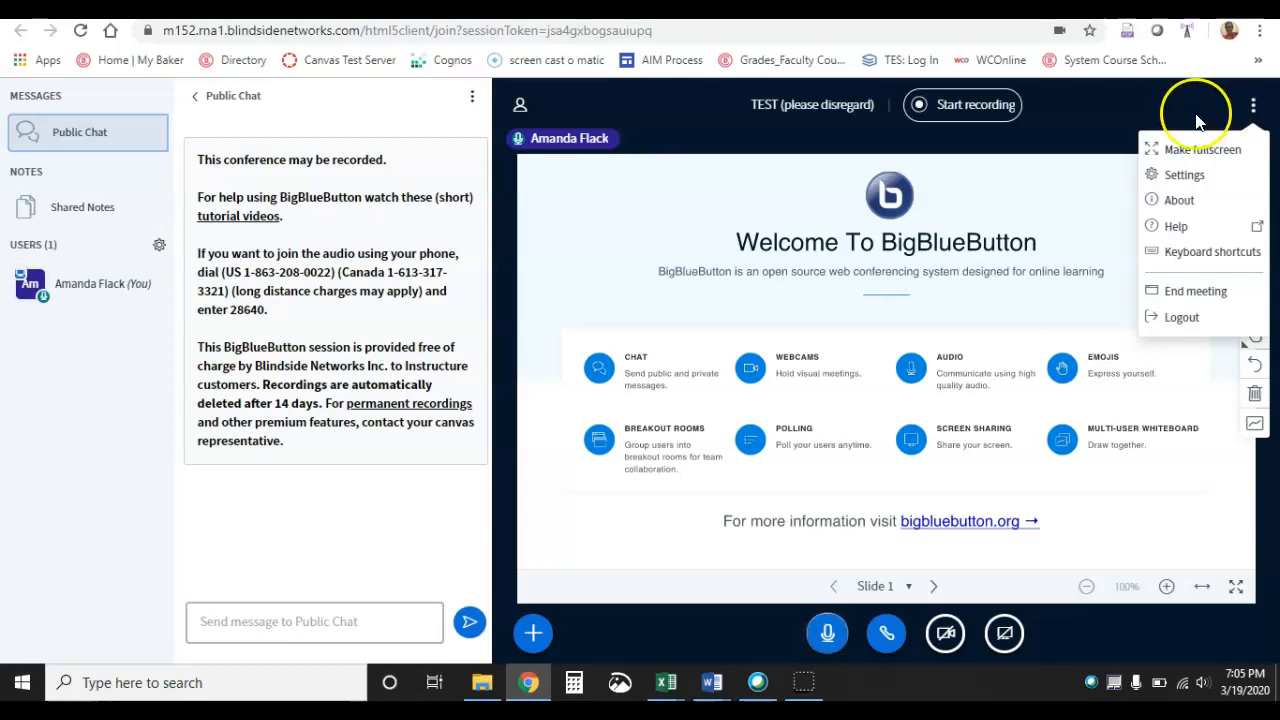
pyautogui.click(1115, 116)
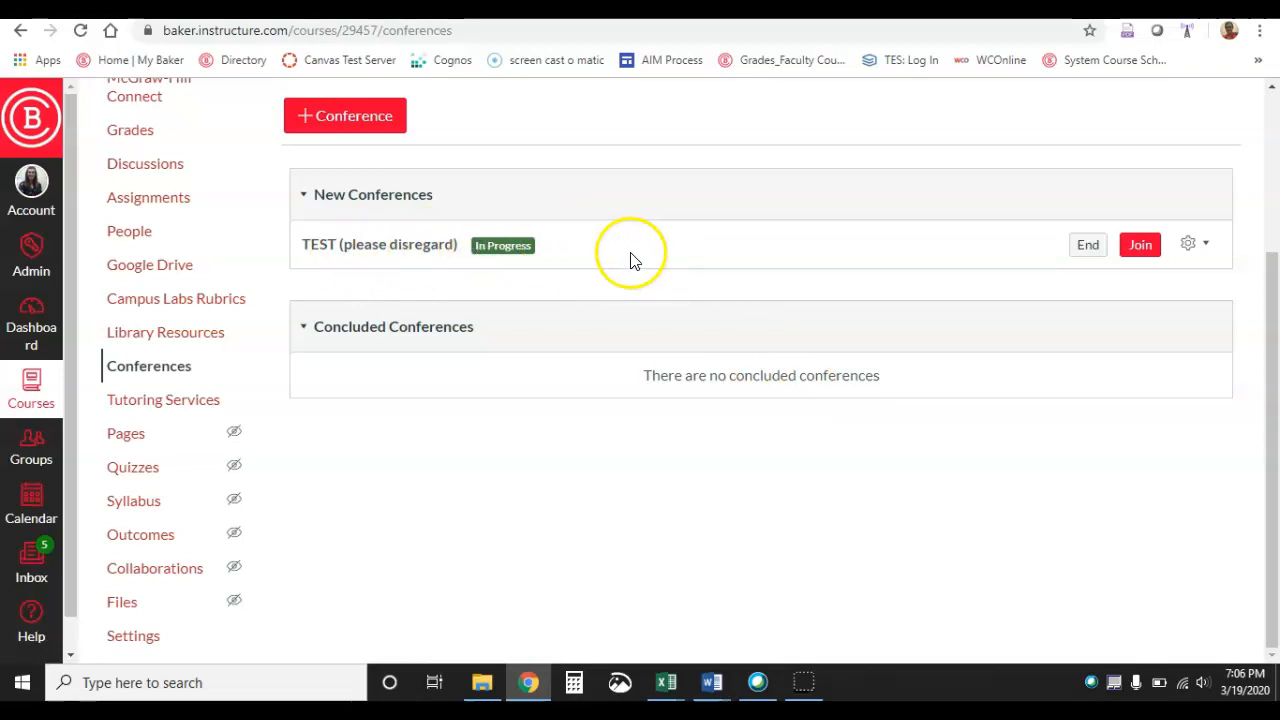
pyautogui.click(1090, 250)
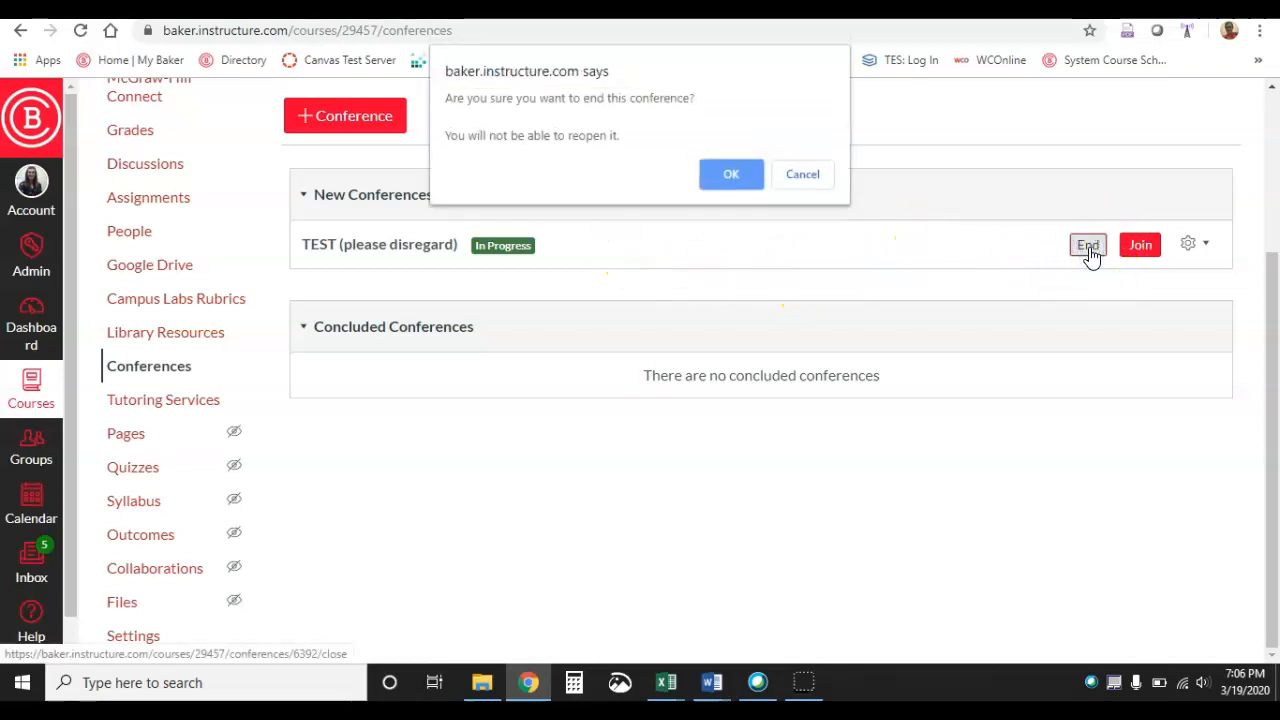
pyautogui.click(732, 175)
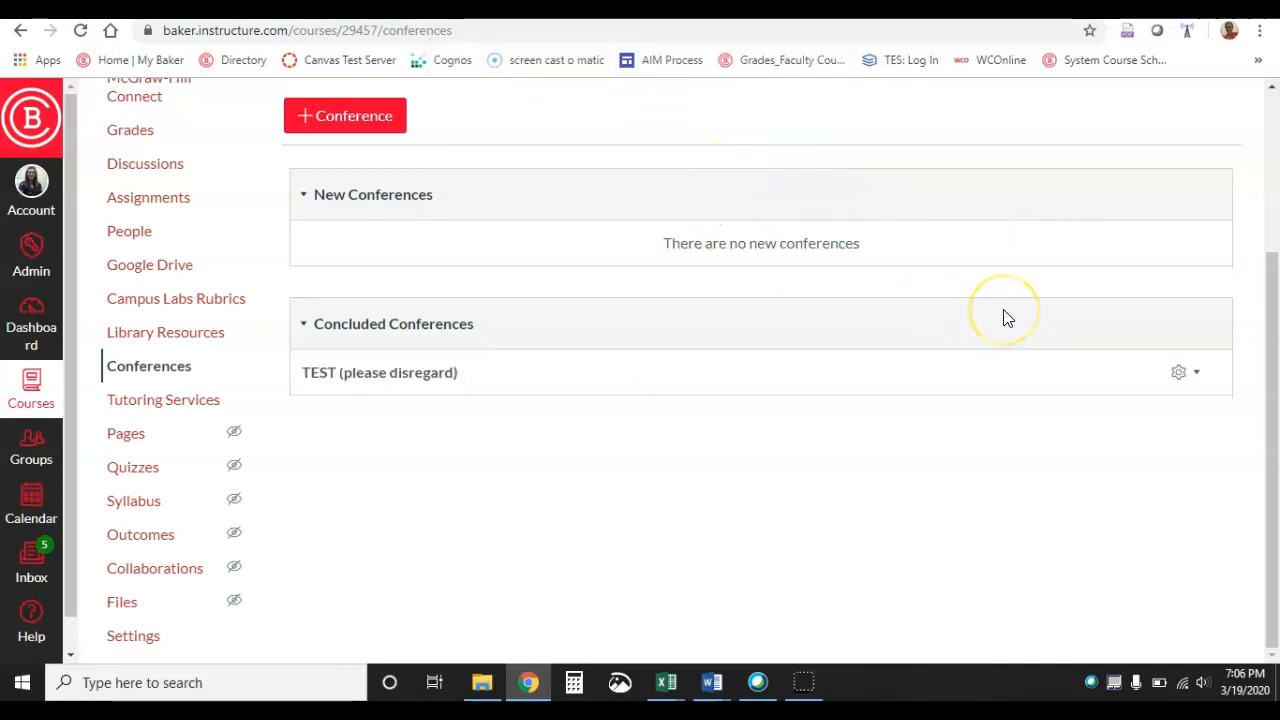